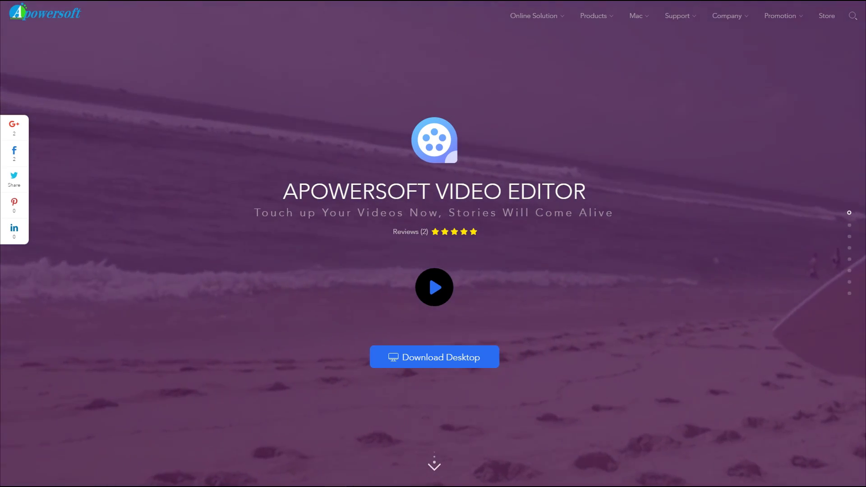
# Scroll the Video Editor product page past the hero banner to 'Create Virtually Any Eye-catching Video'.
pyautogui.scroll(-1, 433, 244)
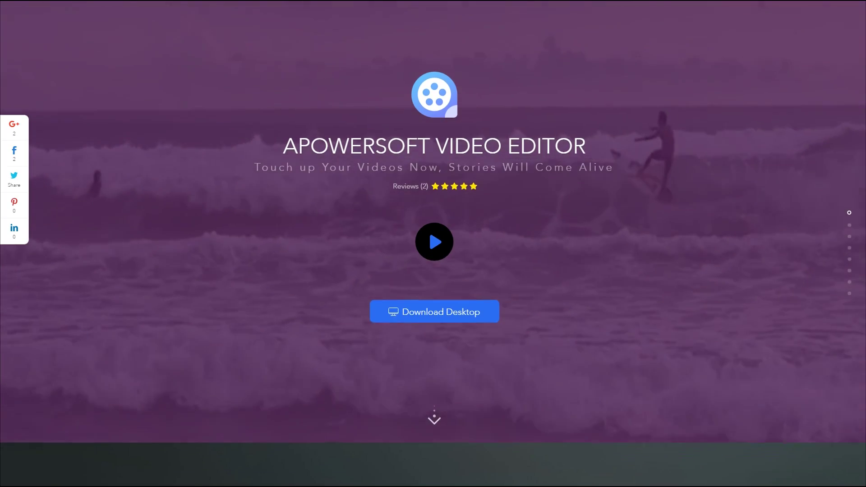
pyautogui.scroll(-8, 433, 243)
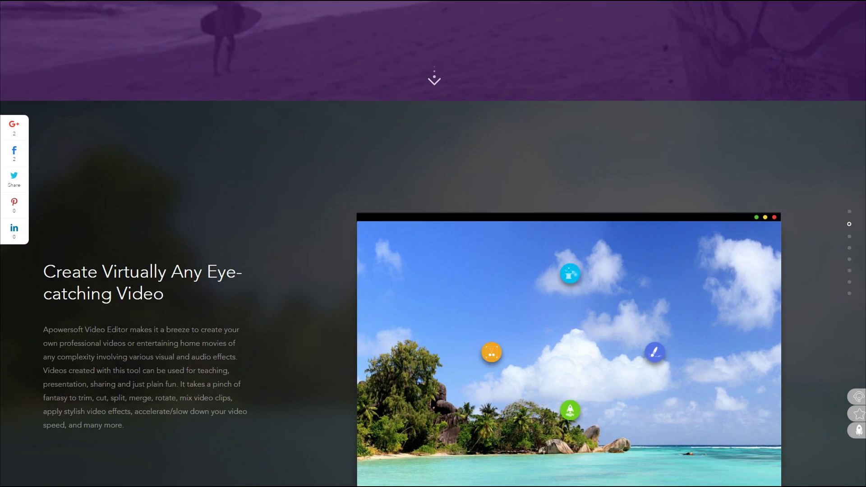
pyautogui.scroll(-3, 433, 244)
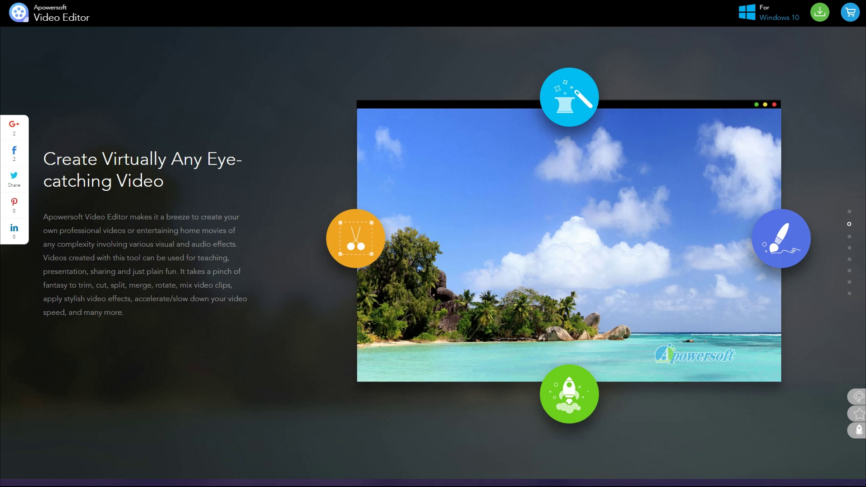
# Scroll down through the feature sections to Tech Specs and the Knowledge Base.
pyautogui.scroll(-1, 433, 253)
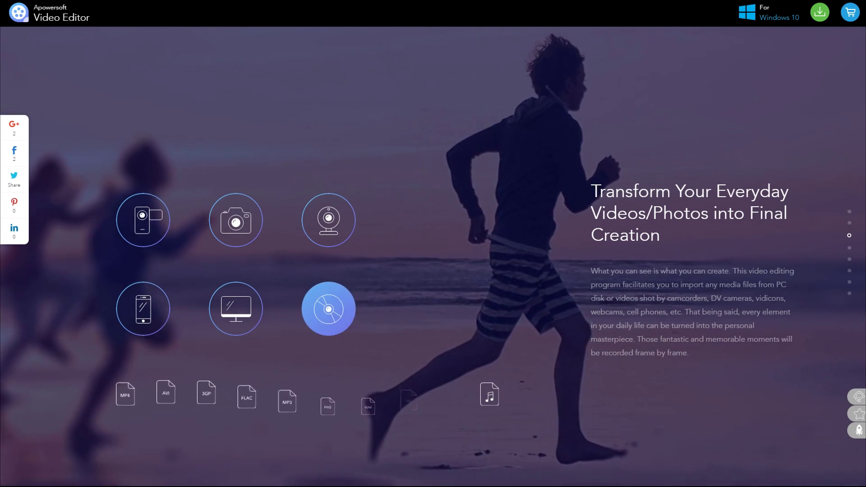
pyautogui.scroll(-5, 433, 253)
pyautogui.scroll(-5, 433, 253)
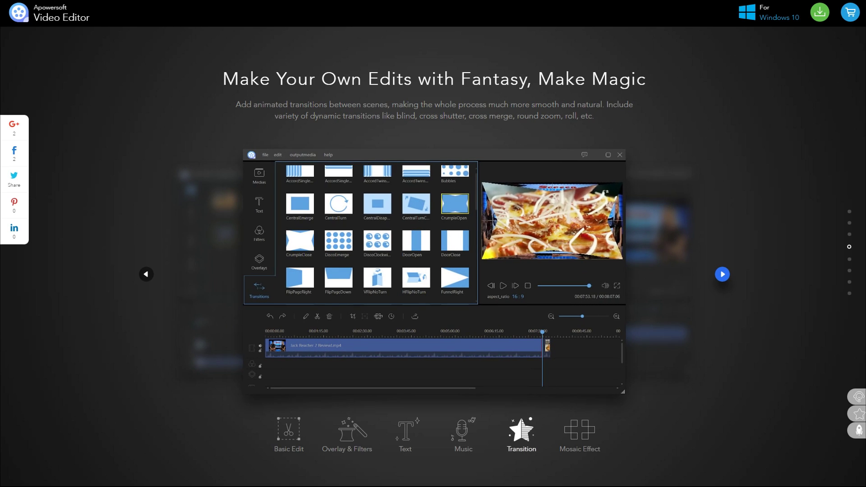
pyautogui.scroll(-1, 434, 244)
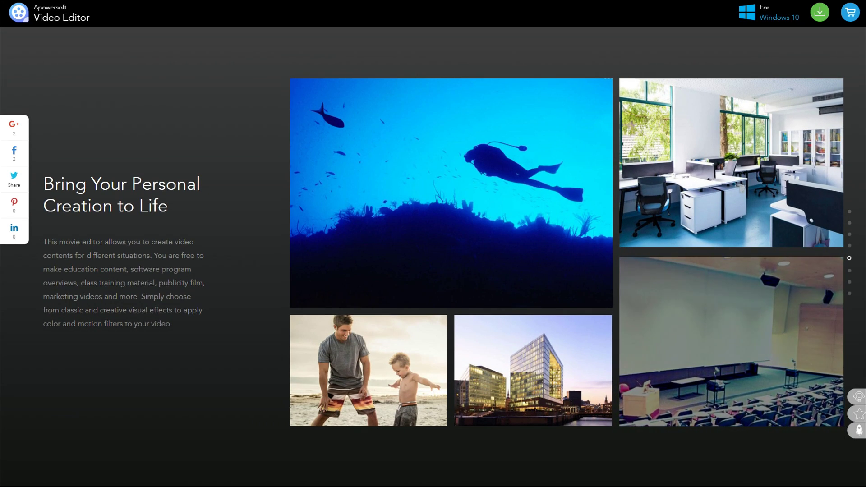
pyautogui.scroll(-1, 433, 244)
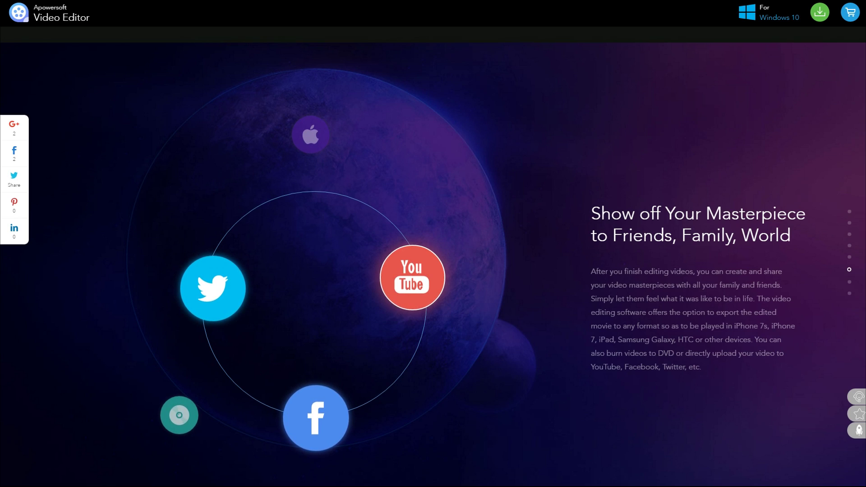
pyautogui.scroll(-1, 433, 243)
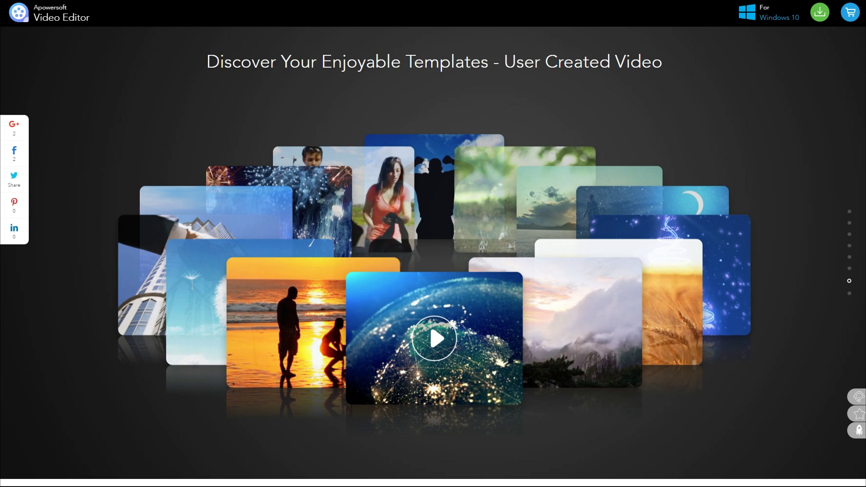
pyautogui.scroll(-1, 433, 243)
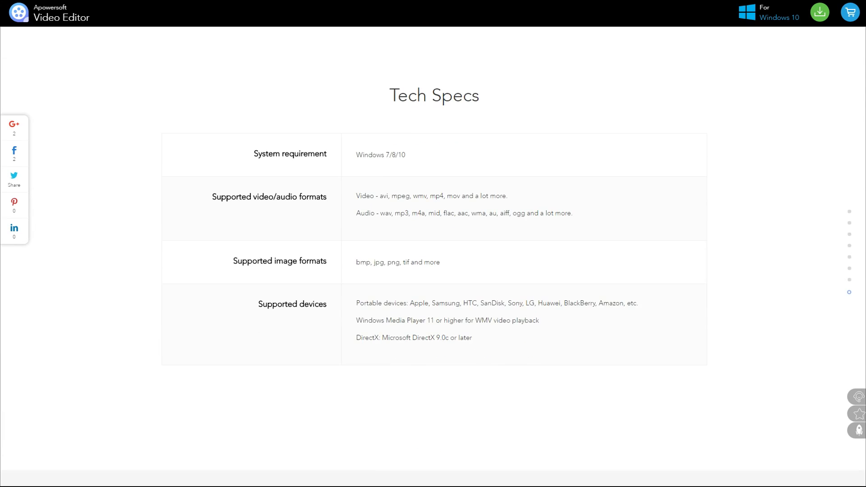
pyautogui.scroll(-3, 433, 244)
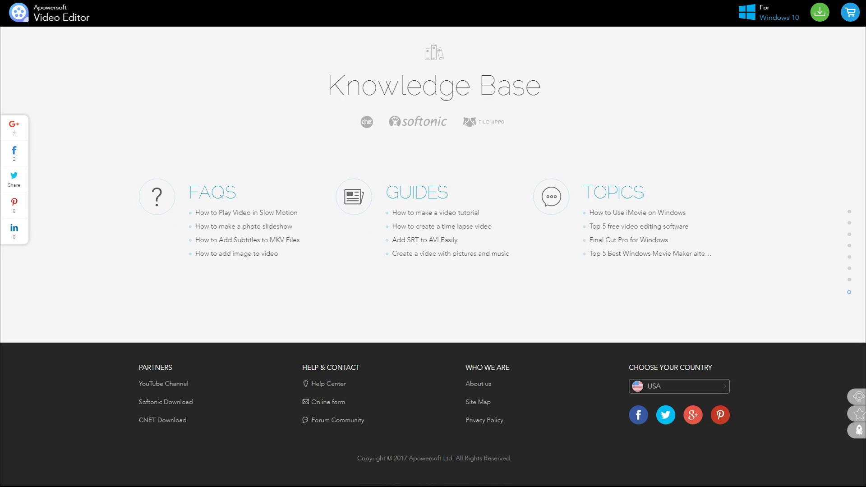
# Scroll back up to the 'Touch up Your Videos Now, Stories Will Come Alive' banner.
pyautogui.scroll(1, 434, 244)
pyautogui.scroll(3, 433, 243)
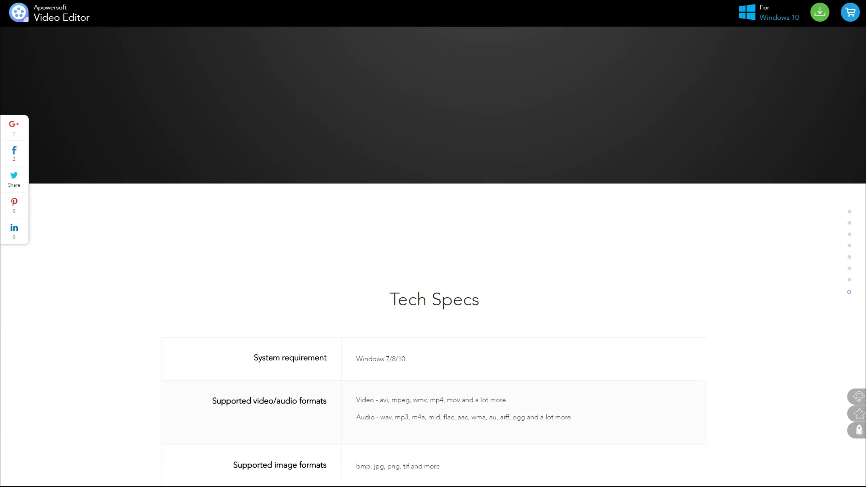
pyautogui.scroll(2, 433, 244)
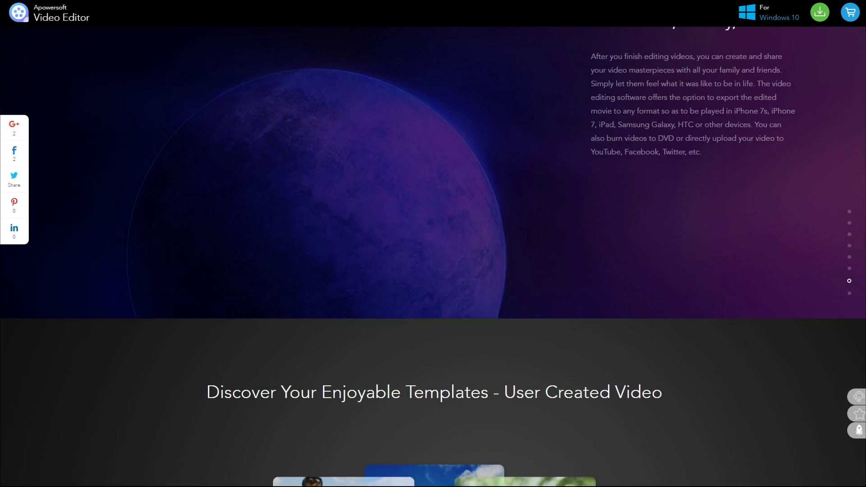
pyautogui.scroll(3, 433, 244)
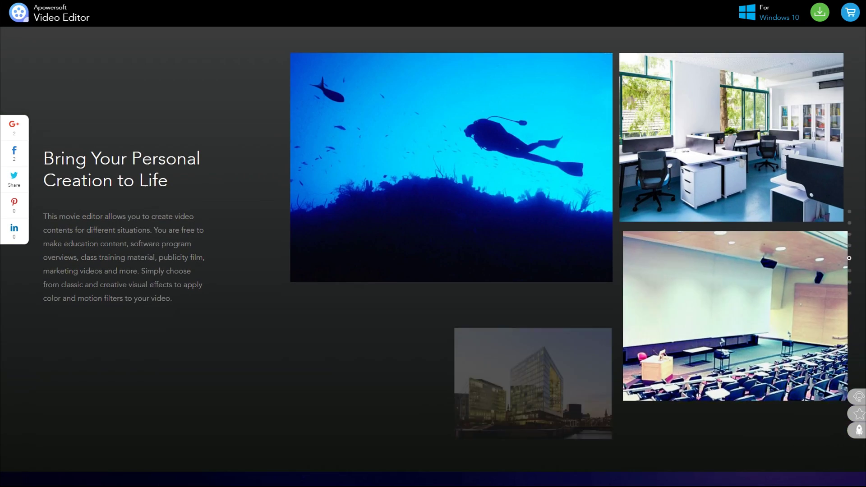
pyautogui.scroll(2, 433, 244)
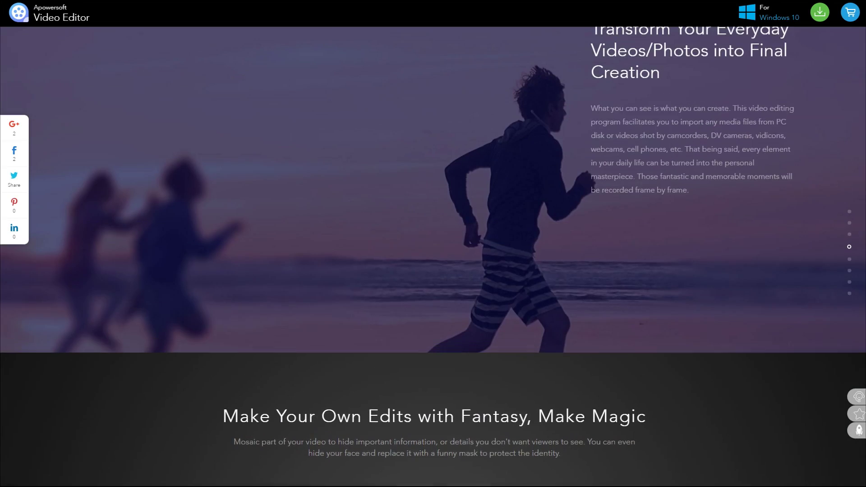
pyautogui.scroll(2, 433, 244)
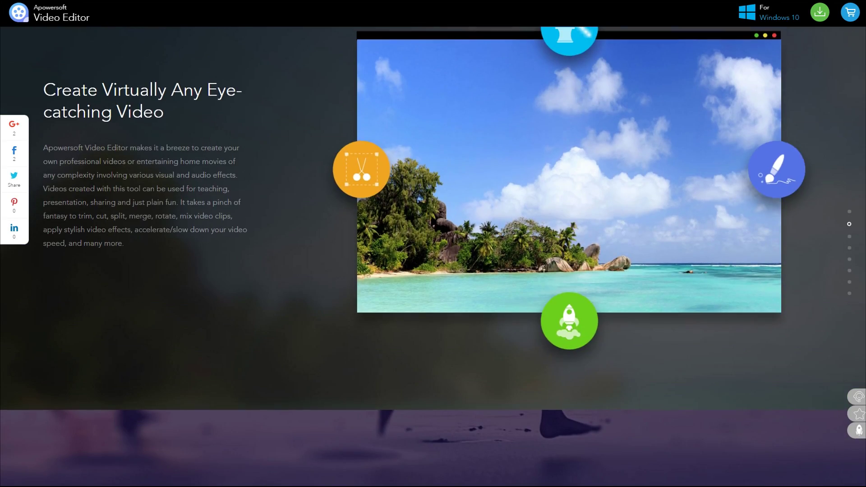
pyautogui.scroll(2, 433, 244)
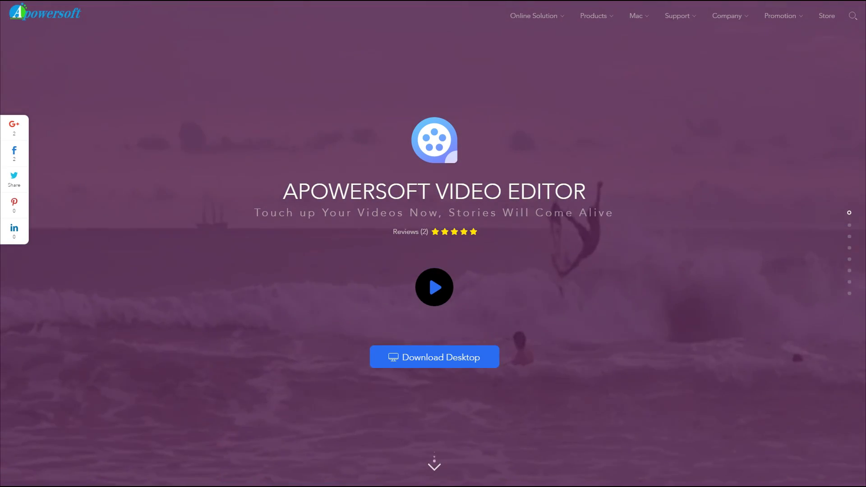
# Scroll the Video Editor product page down a little further.
pyautogui.scroll(-1, 433, 244)
pyautogui.scroll(-5, 433, 243)
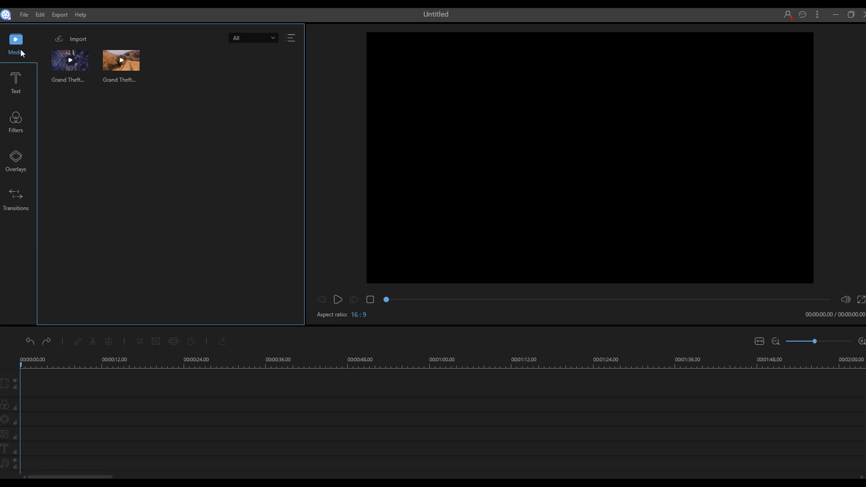
pyautogui.click(18, 86)
pyautogui.click(17, 119)
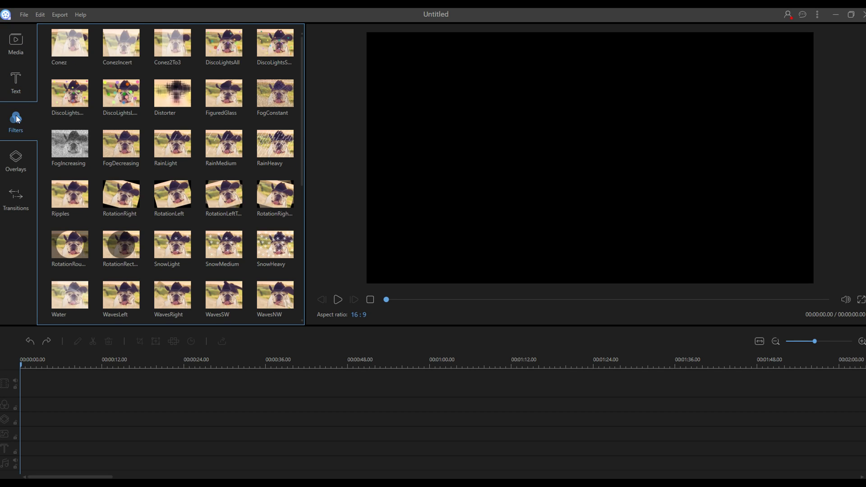
pyautogui.click(15, 165)
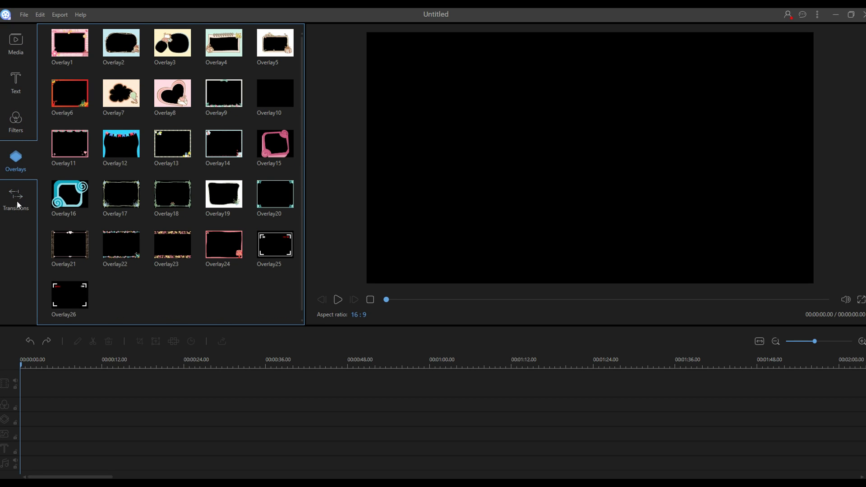
pyautogui.click(18, 200)
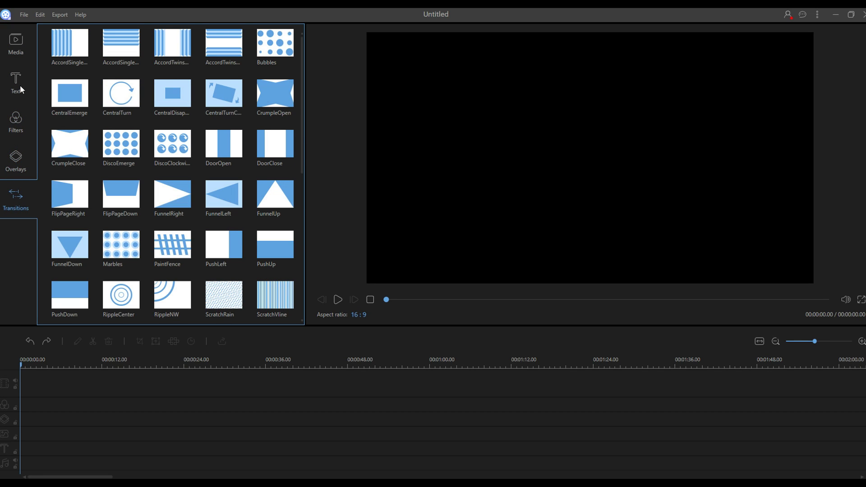
pyautogui.click(20, 41)
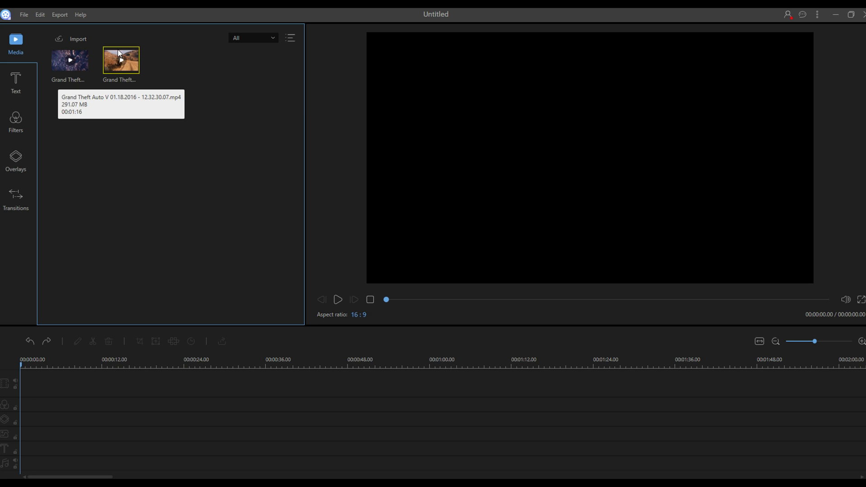
# Place the second gameplay clip on the video track and trim its end to 00:01:07.
pyautogui.moveTo(119, 53); pyautogui.dragTo(116, 63)
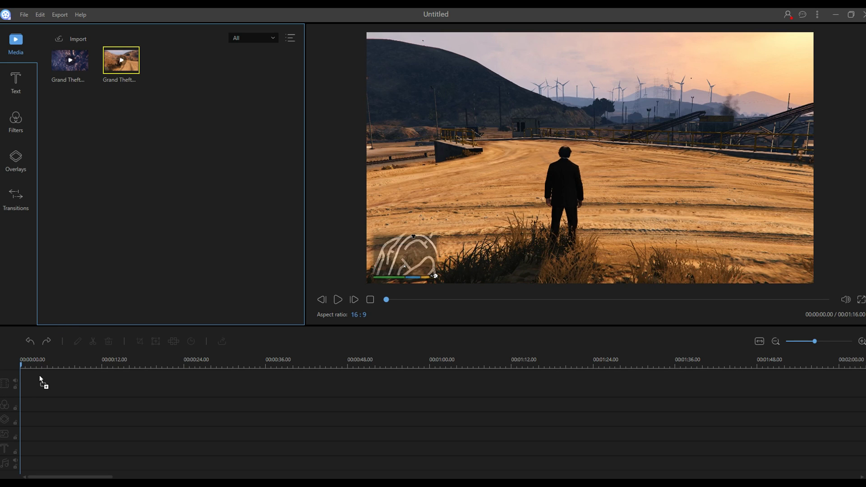
pyautogui.moveTo(32, 384); pyautogui.dragTo(31, 385)
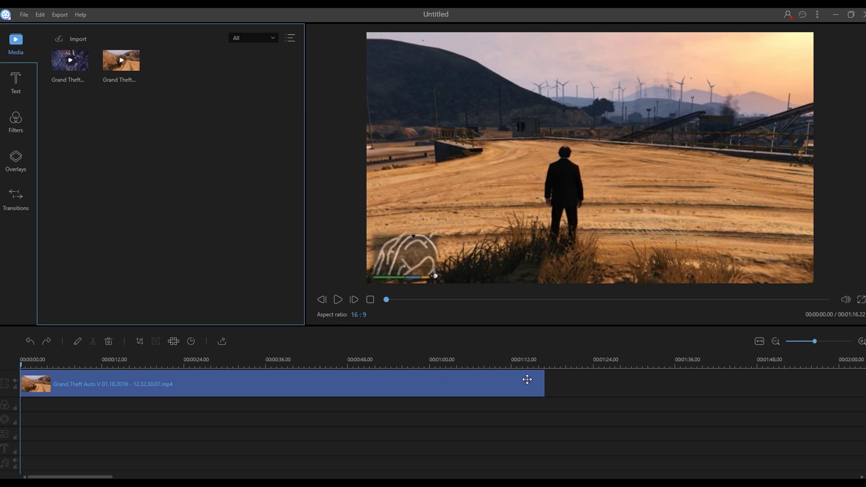
pyautogui.moveTo(520, 379); pyautogui.dragTo(443, 375)
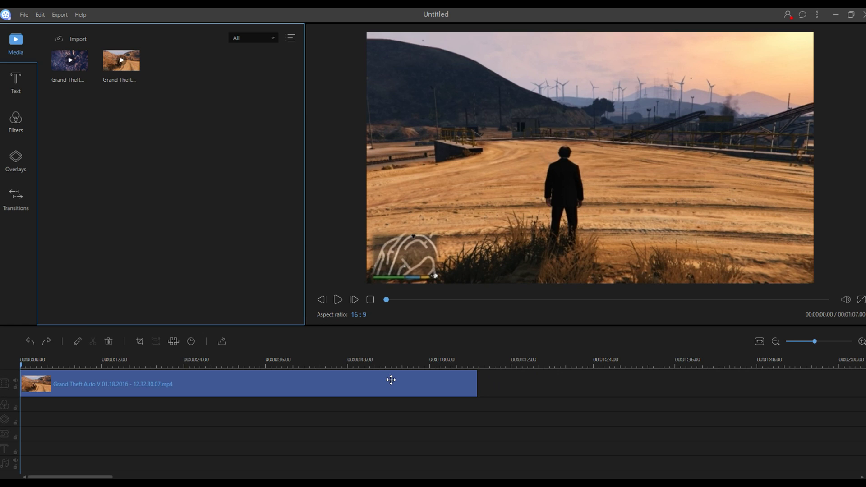
# Try contrast, brightness and hue changes on the clip, then reset and cancel them.
pyautogui.doubleClick(279, 380)
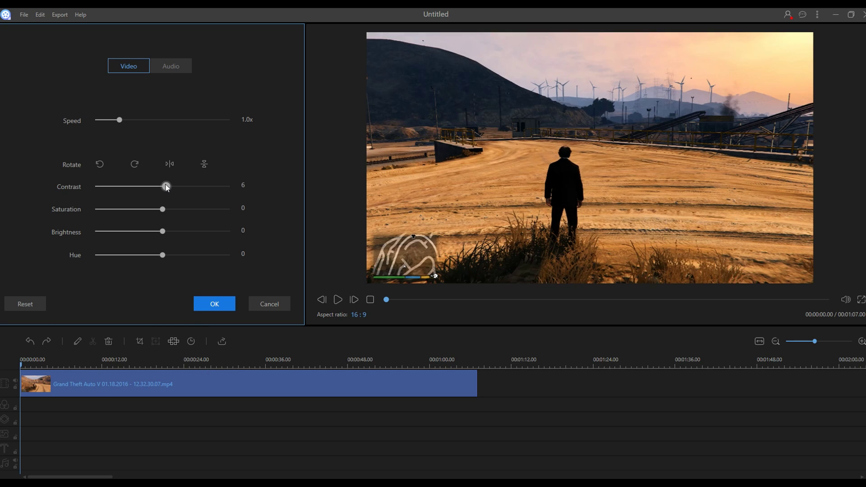
pyautogui.moveTo(167, 188); pyautogui.dragTo(181, 189)
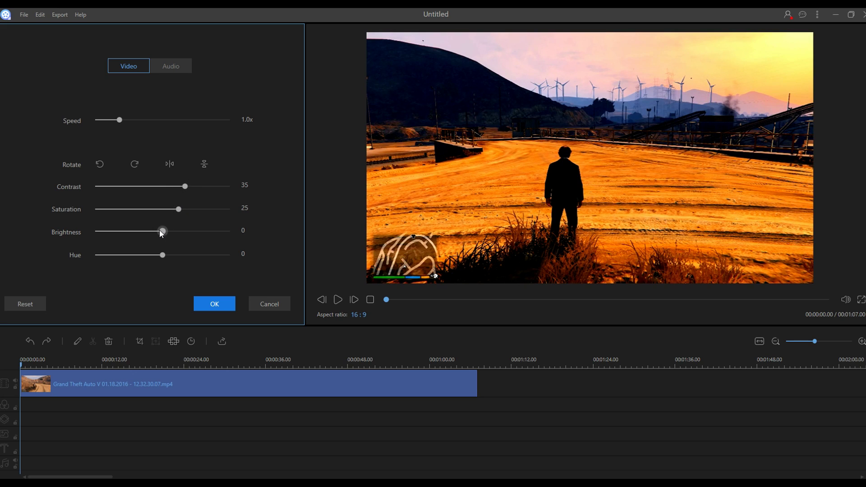
pyautogui.moveTo(162, 232); pyautogui.dragTo(167, 255)
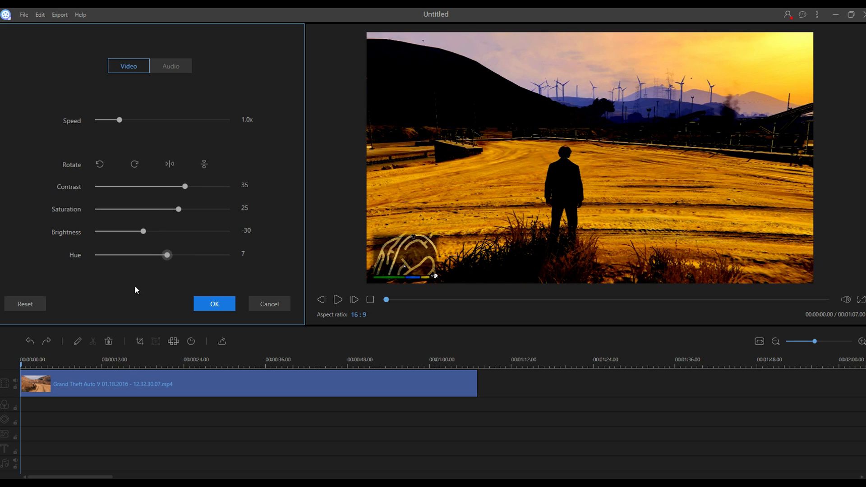
pyautogui.click(22, 307)
pyautogui.click(280, 306)
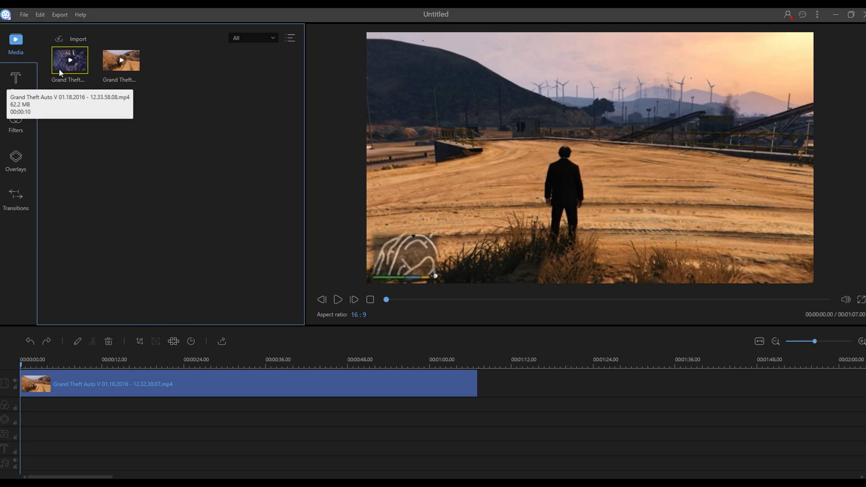
# Preview TextLeftTwoRow and TextRightTwoRow, then place the TextStyle4 speech bubble on the text track.
pyautogui.click(13, 90)
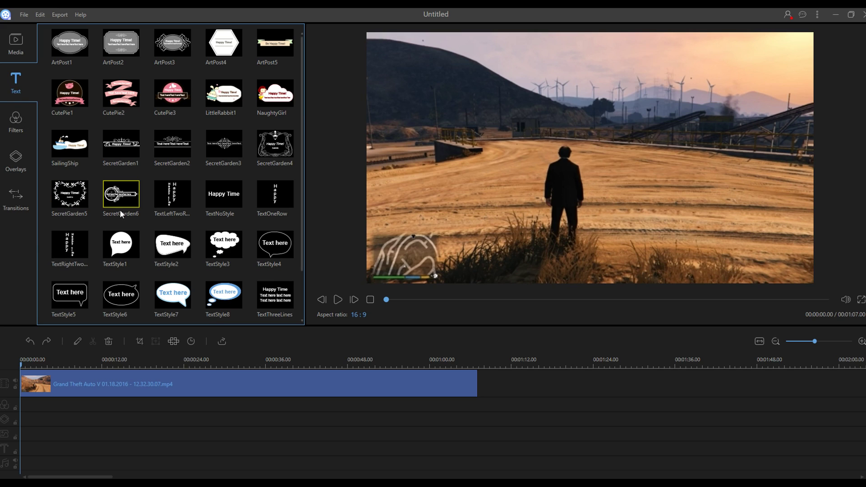
pyautogui.scroll(-2, 137, 216)
pyautogui.scroll(2, 138, 215)
pyautogui.click(164, 191)
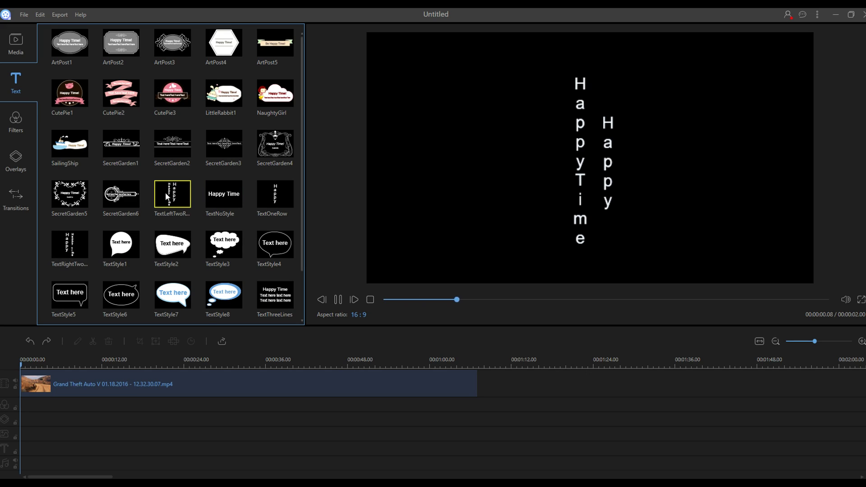
pyautogui.click(70, 245)
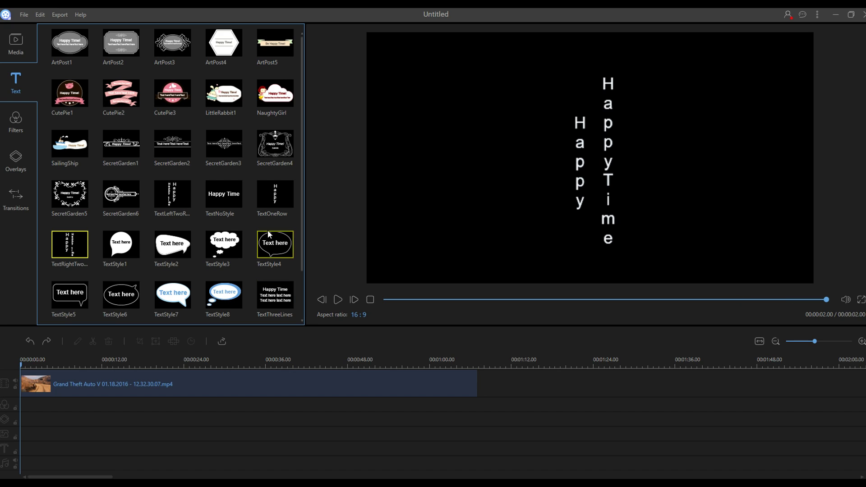
pyautogui.moveTo(271, 252); pyautogui.dragTo(23, 410)
pyautogui.click(36, 364)
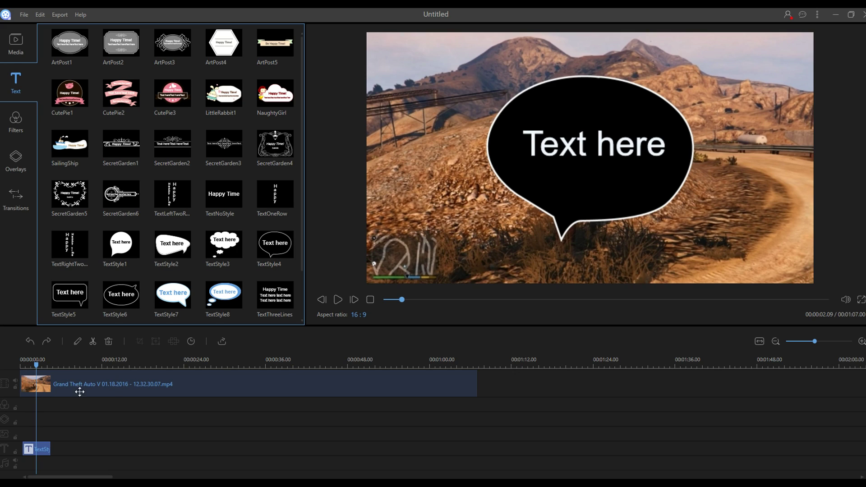
# Replace the bubble's placeholder text with 'Jeff' and centre it in the bubble.
pyautogui.doubleClick(39, 446)
pyautogui.doubleClick(555, 143)
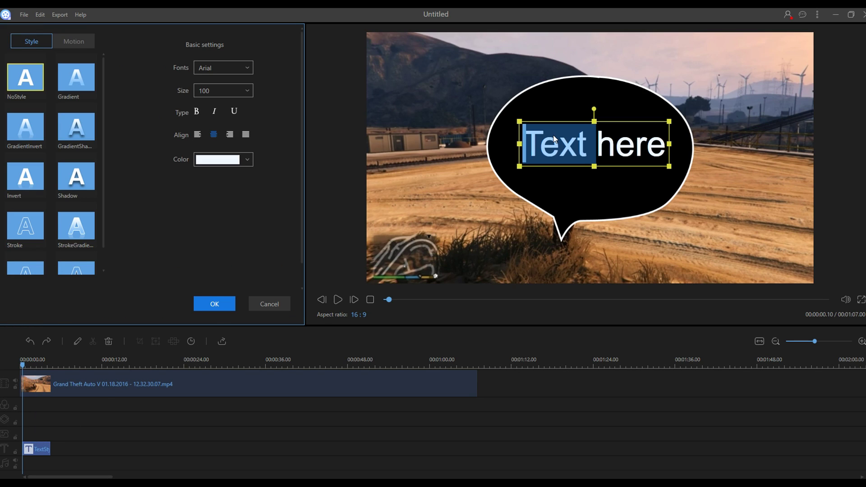
pyautogui.click(569, 147)
pyautogui.hotkey('ctrl', 'a')
pyautogui.write('Jeff')
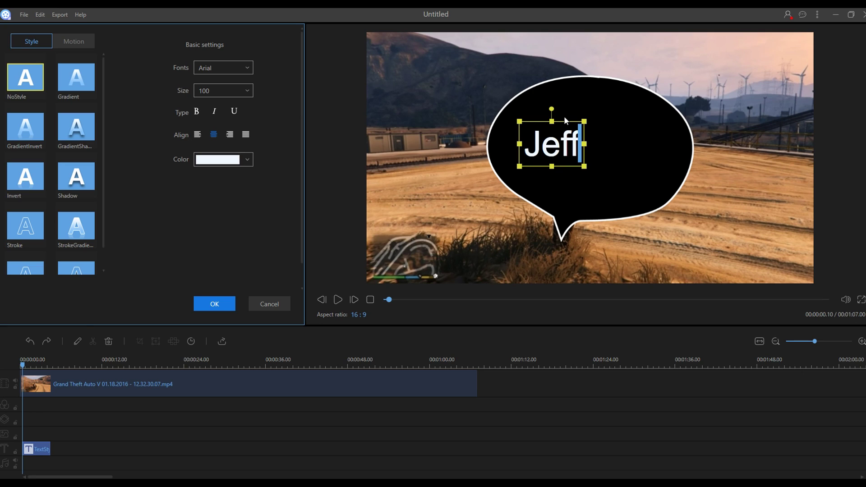
pyautogui.moveTo(565, 120); pyautogui.dragTo(606, 121)
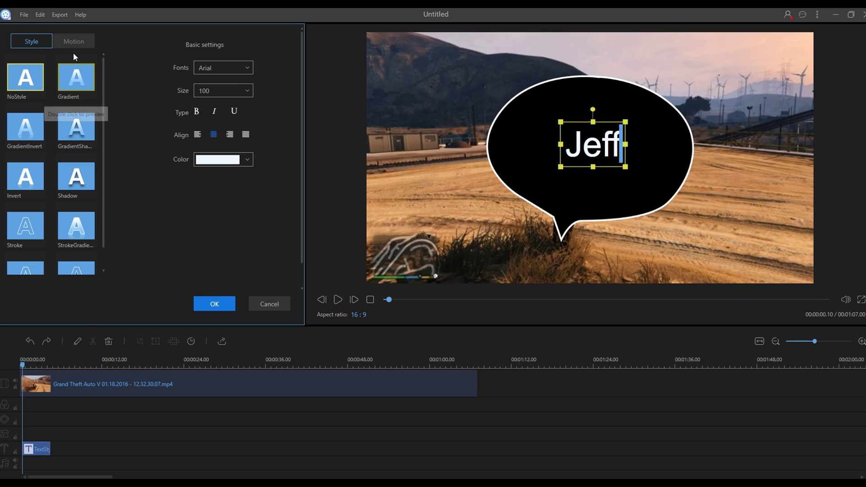
# Apply the LeftRoll motion to the text and confirm the edits.
pyautogui.click(64, 41)
pyautogui.click(76, 148)
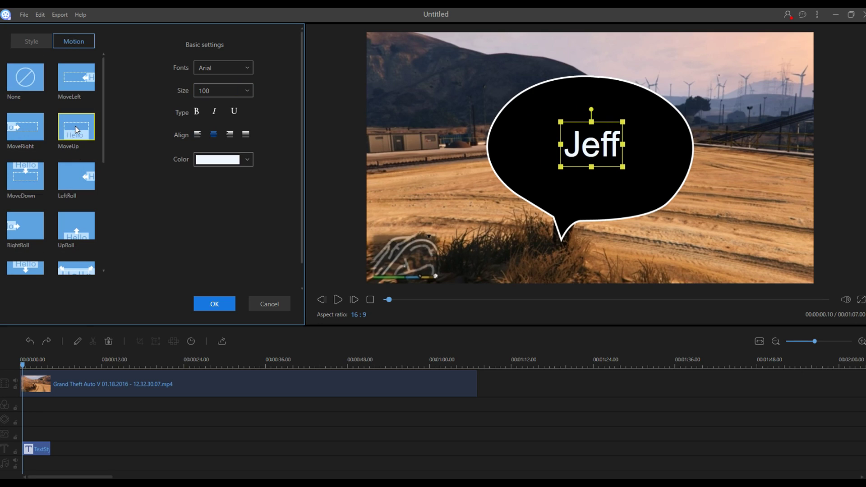
pyautogui.click(74, 172)
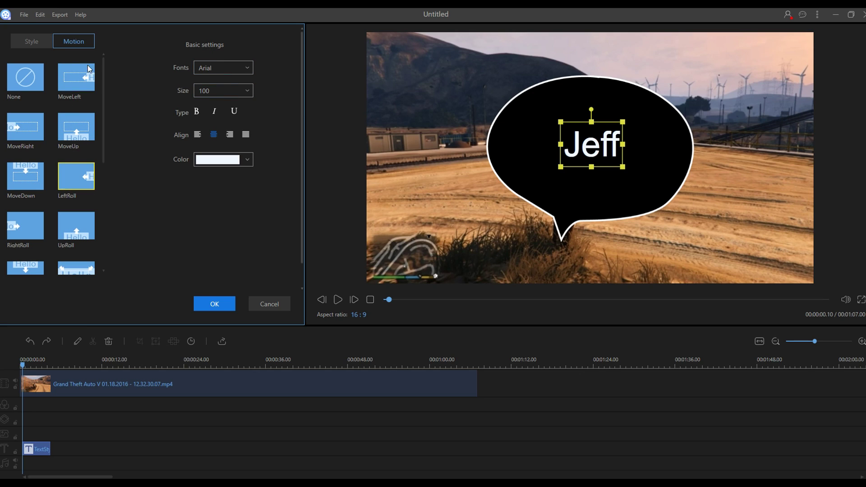
pyautogui.click(31, 43)
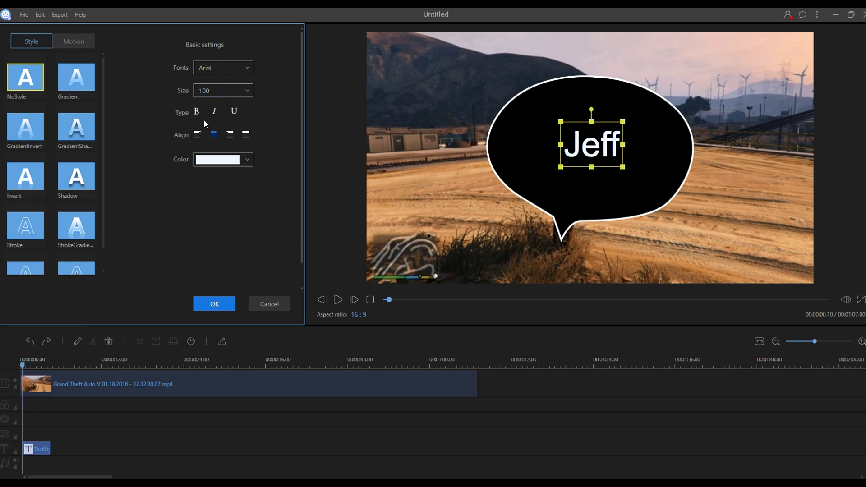
pyautogui.click(215, 303)
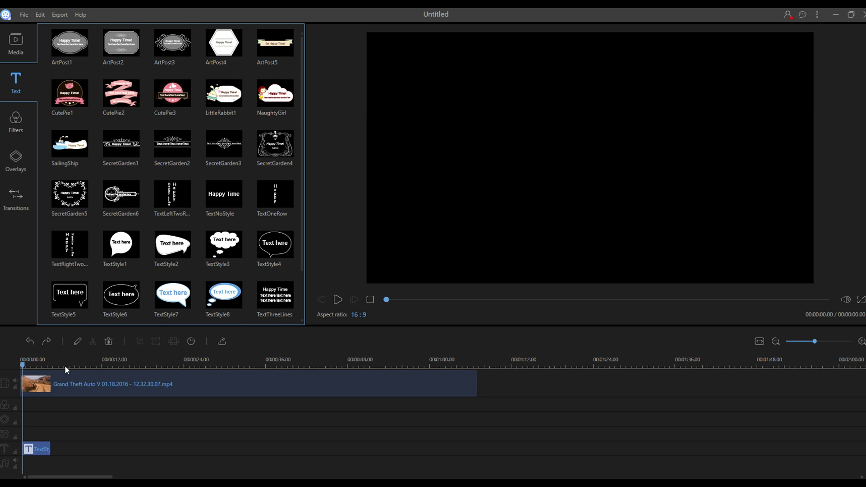
# Play the video to check the speech bubble, then stop playback.
pyautogui.click(338, 300)
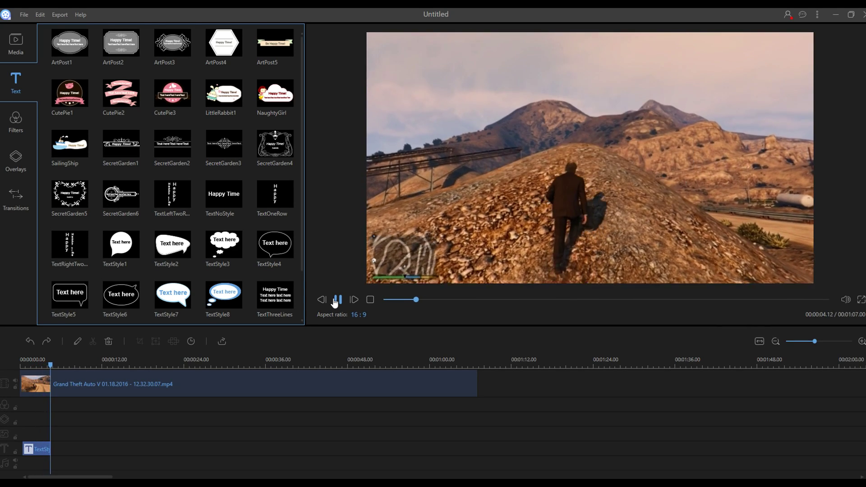
pyautogui.click(370, 299)
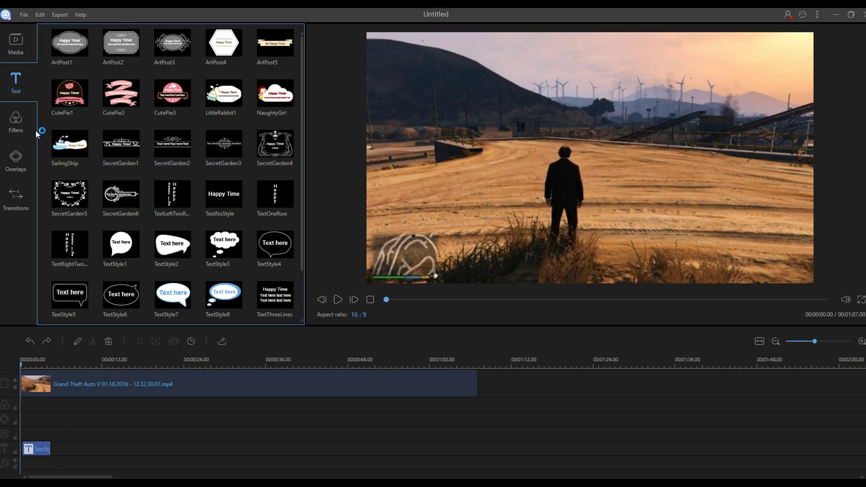
pyautogui.scroll(-1, 107, 207)
pyautogui.scroll(1, 107, 207)
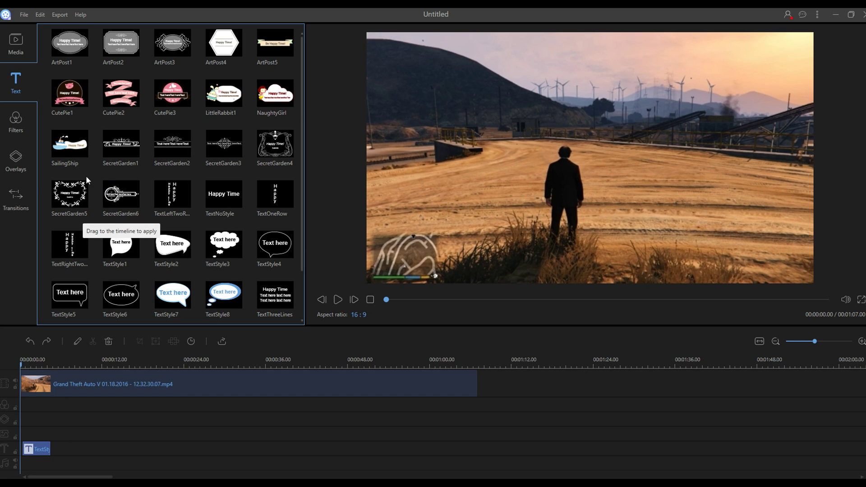
pyautogui.click(19, 121)
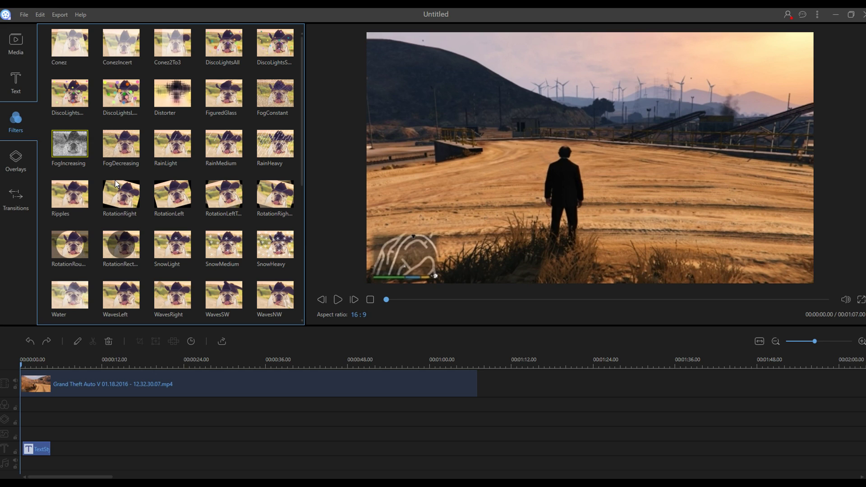
# Preview SnowMedium and RotationRound, then add the FogIncreasing filter to the filter track.
pyautogui.scroll(-2, 177, 214)
pyautogui.click(212, 178)
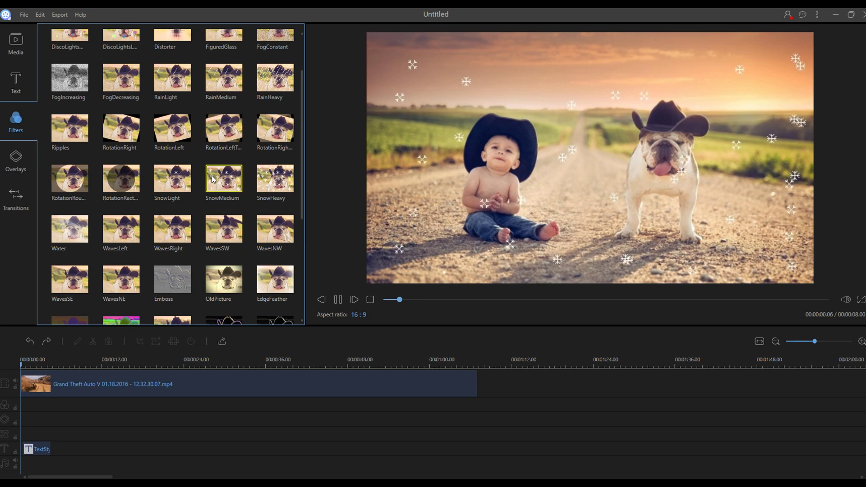
pyautogui.click(83, 177)
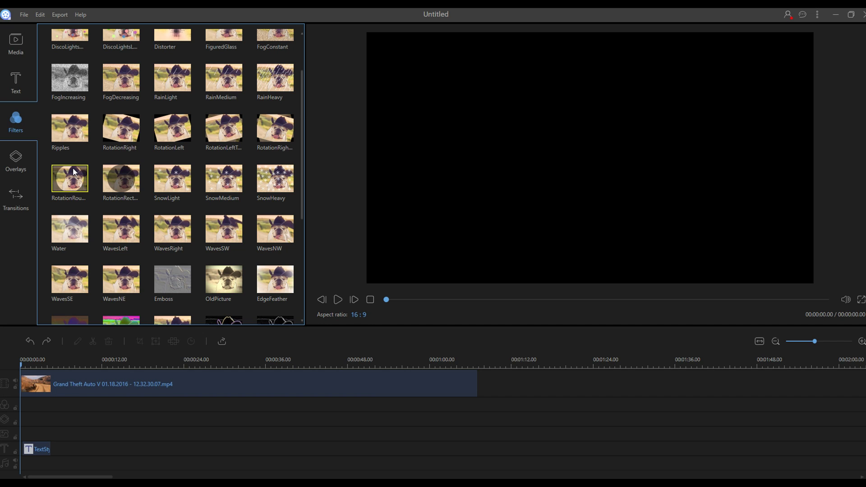
pyautogui.click(67, 71)
pyautogui.moveTo(66, 70); pyautogui.dragTo(21, 404)
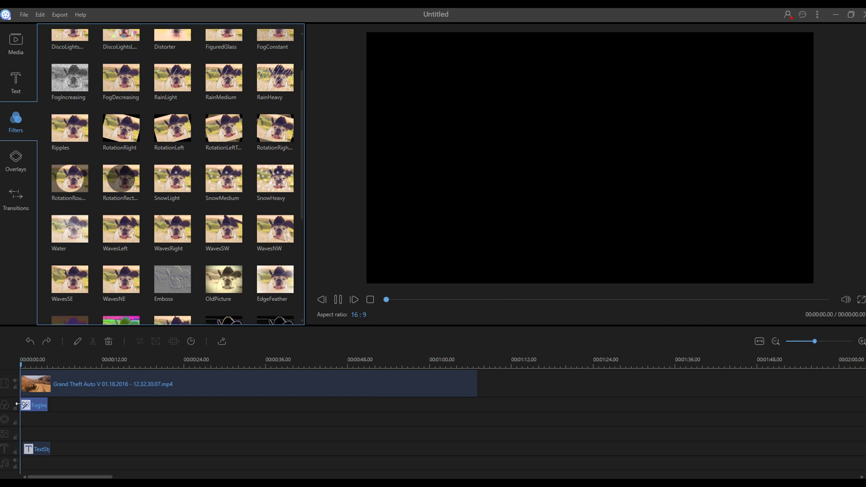
# Delete the speech-bubble text clip, preview the fog, and move FogIncreasing to about 9 seconds.
pyautogui.click(36, 449)
pyautogui.press('Delete')
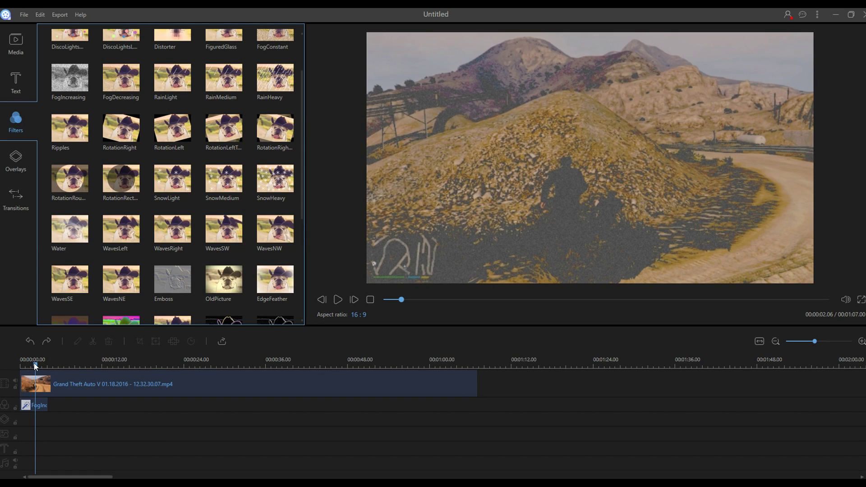
pyautogui.moveTo(34, 363); pyautogui.dragTo(20, 364)
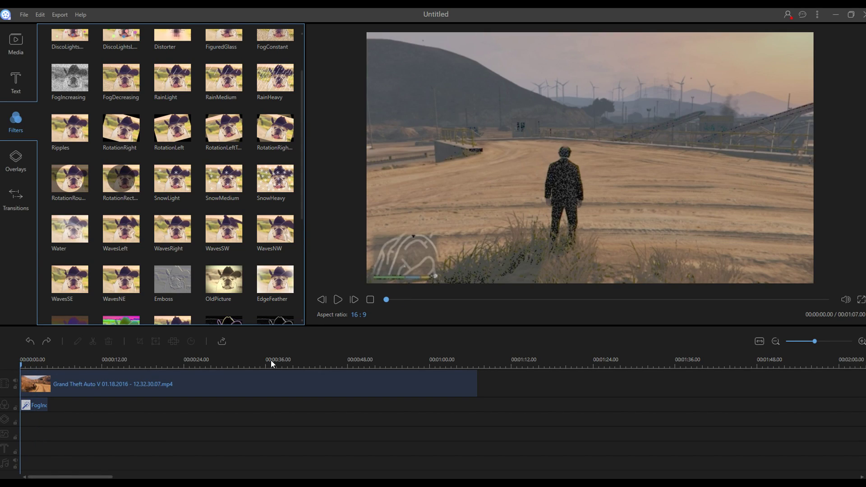
pyautogui.click(338, 300)
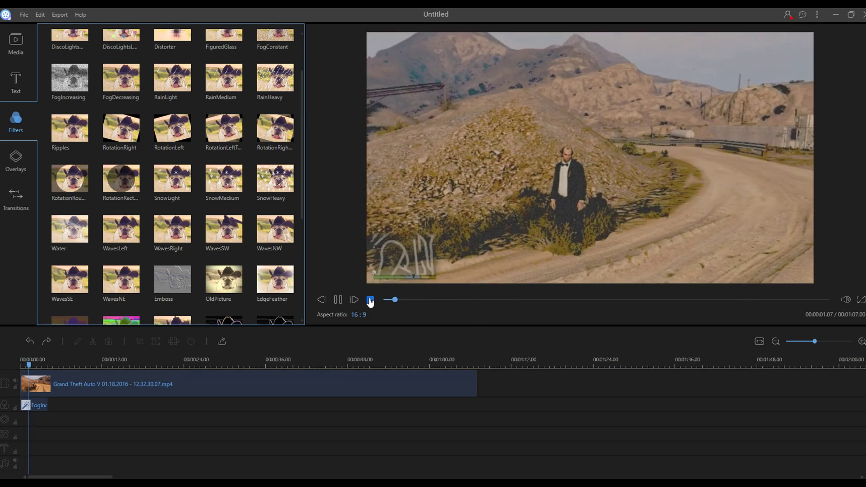
pyautogui.click(371, 300)
pyautogui.moveTo(35, 402); pyautogui.dragTo(96, 403)
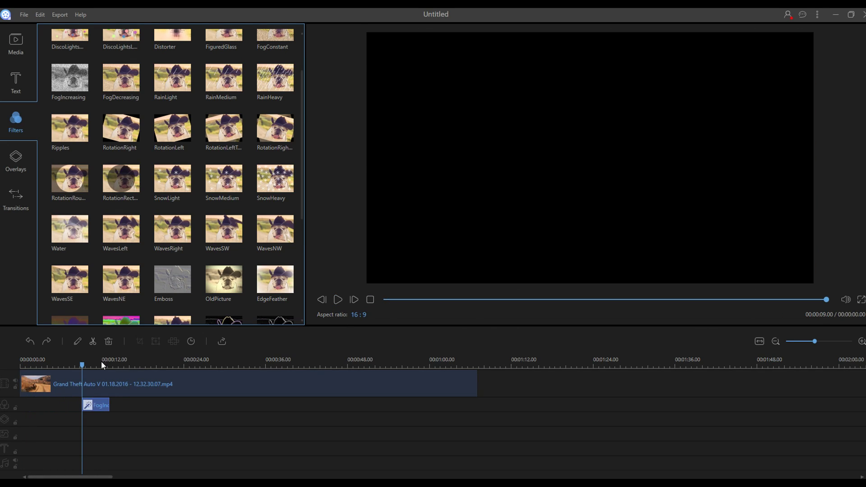
pyautogui.click(109, 341)
# Put the Emboss filter at the start of the filter track and play to preview it.
pyautogui.moveTo(177, 280); pyautogui.dragTo(23, 402)
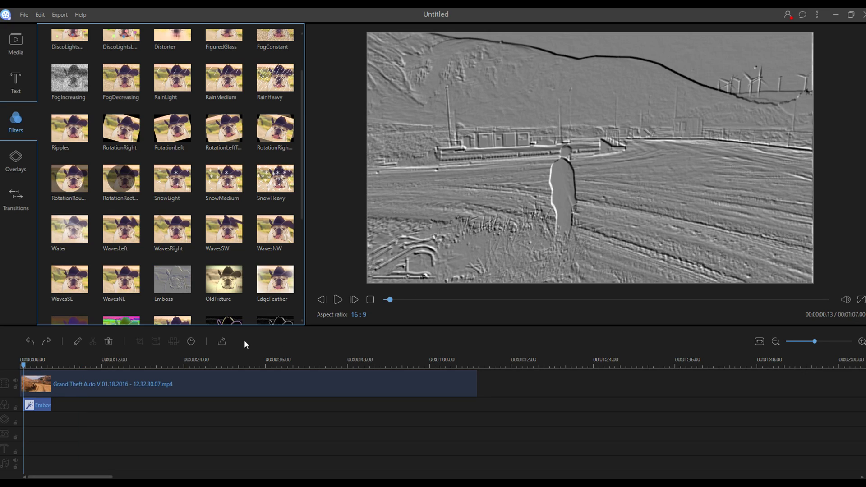
pyautogui.click(338, 300)
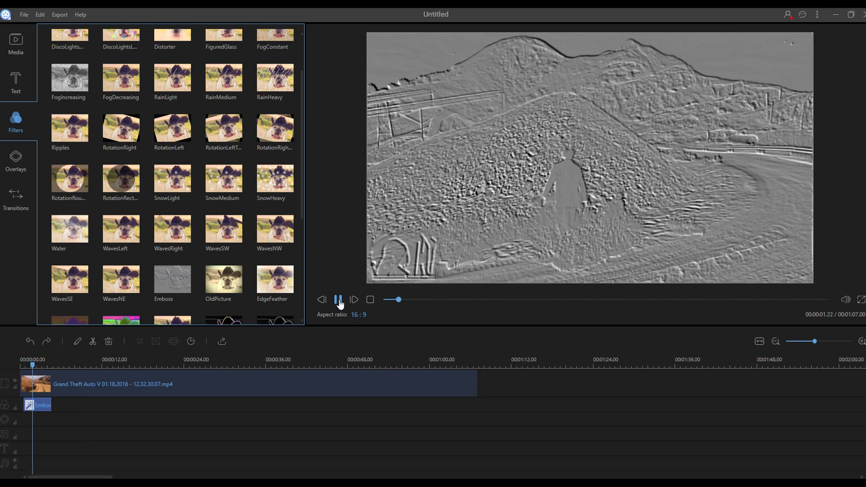
pyautogui.click(370, 299)
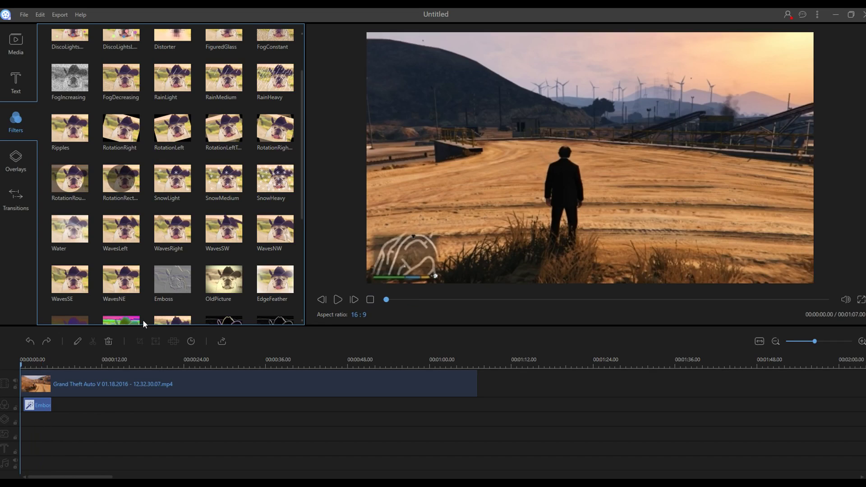
pyautogui.scroll(-2, 177, 259)
pyautogui.scroll(2, 177, 258)
# Delete the Emboss filter from the filter track.
pyautogui.click(15, 80)
pyautogui.click(18, 120)
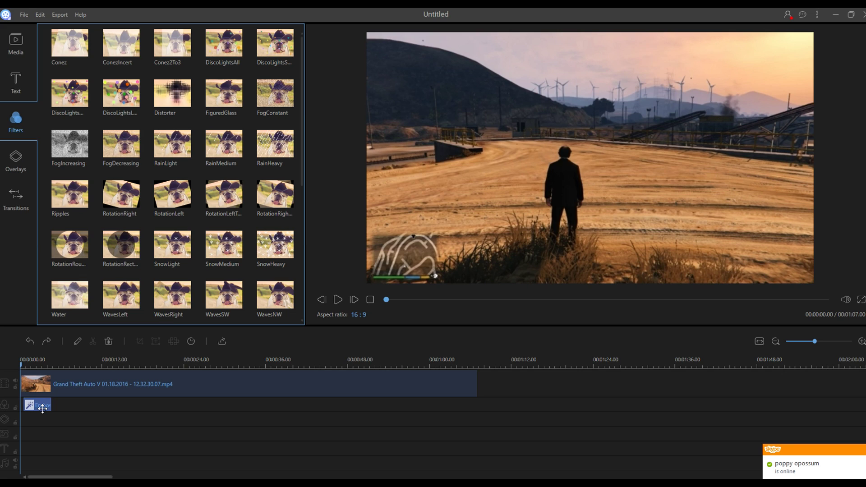
pyautogui.press('Delete')
pyautogui.click(16, 158)
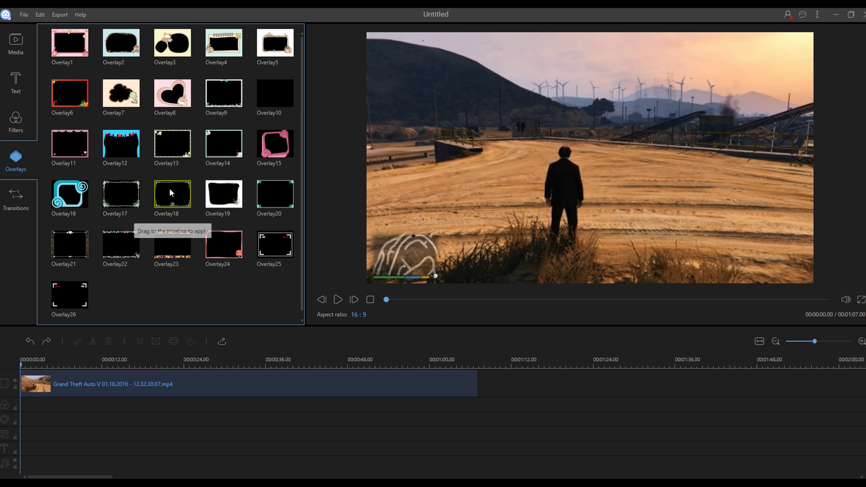
# Place the Overlay12 bunting frame at the start, followed by the Overlay16 swirl frame.
pyautogui.click(111, 142)
pyautogui.moveTo(110, 139); pyautogui.dragTo(22, 412)
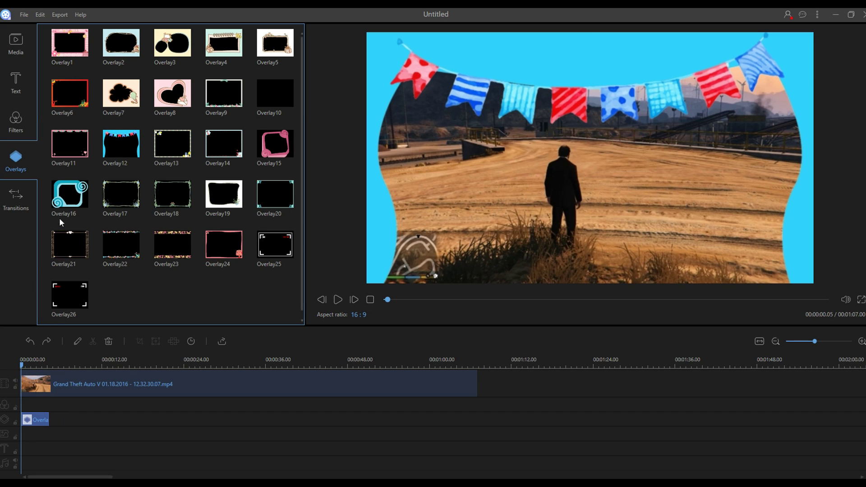
pyautogui.click(69, 194)
pyautogui.moveTo(69, 194); pyautogui.dragTo(47, 409)
# Play from about two seconds to check the overlays and confirm Overlay16's settings.
pyautogui.click(45, 365)
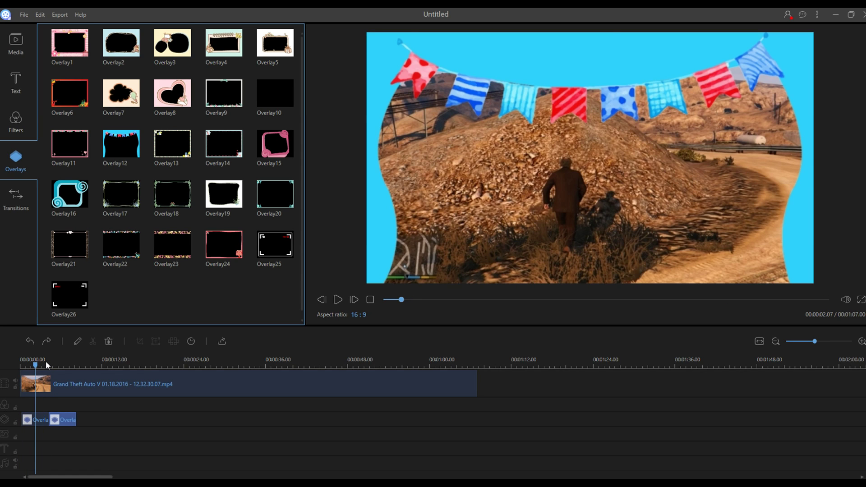
pyautogui.click(336, 300)
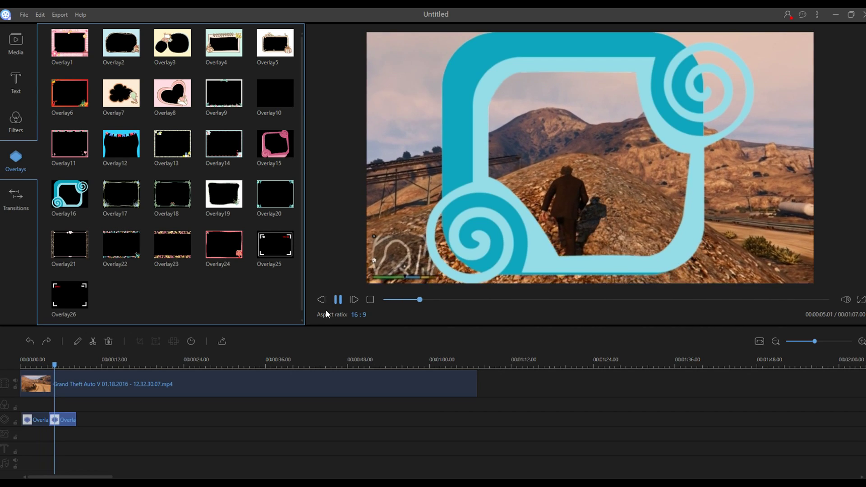
pyautogui.click(338, 299)
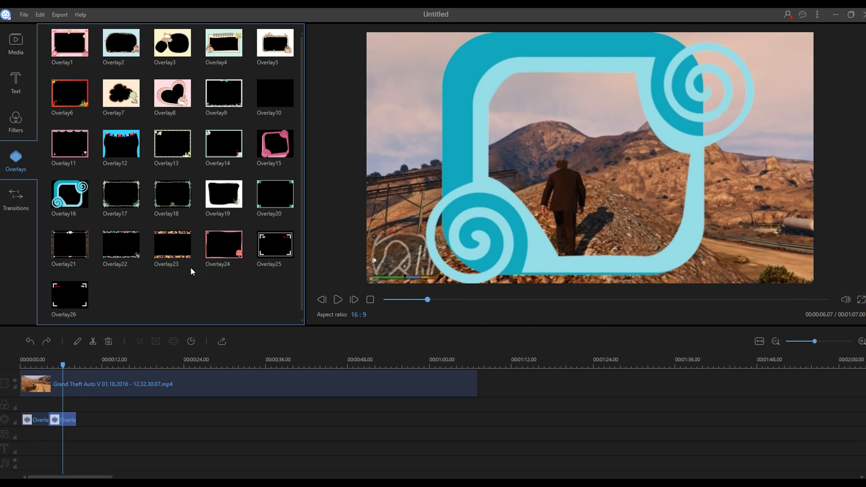
pyautogui.click(69, 418)
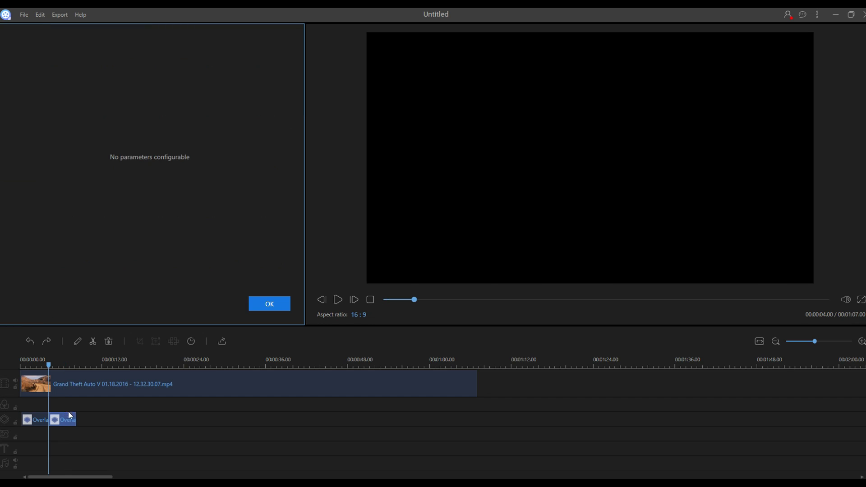
pyautogui.click(279, 310)
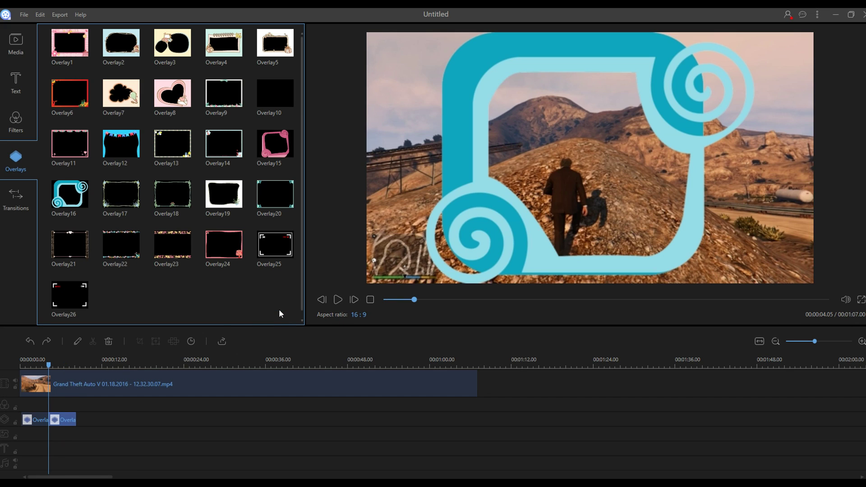
pyautogui.click(61, 365)
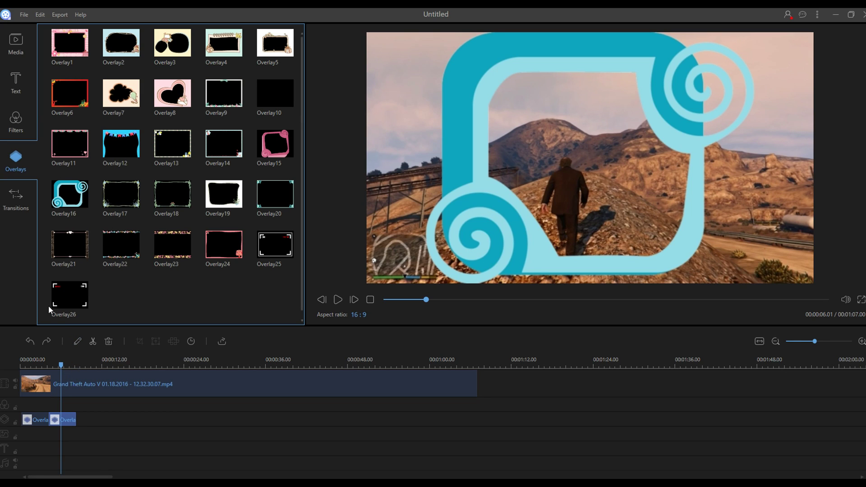
pyautogui.click(19, 199)
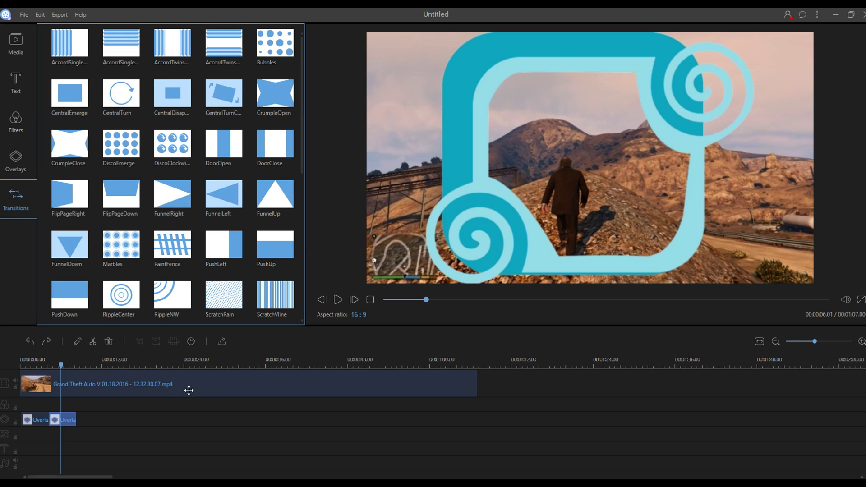
# Split the gameplay clip at the 00:00:28.22 playhead position.
pyautogui.click(476, 377)
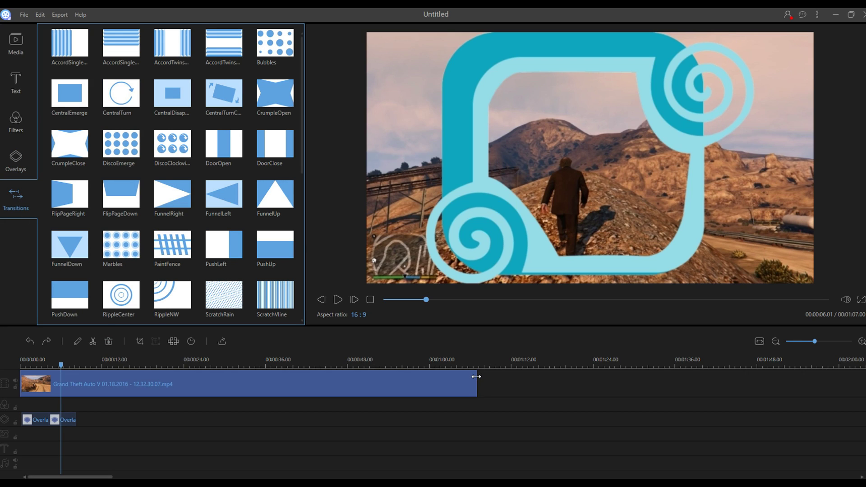
pyautogui.click(217, 370)
pyautogui.rightClick(218, 384)
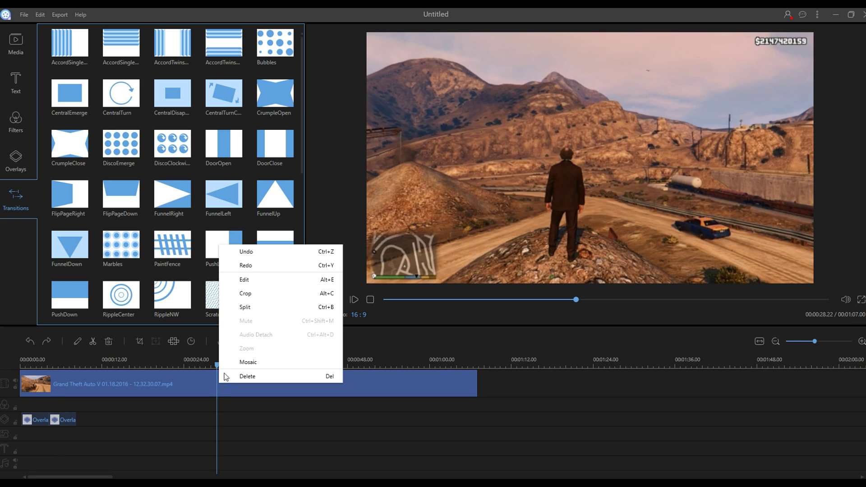
pyautogui.click(249, 306)
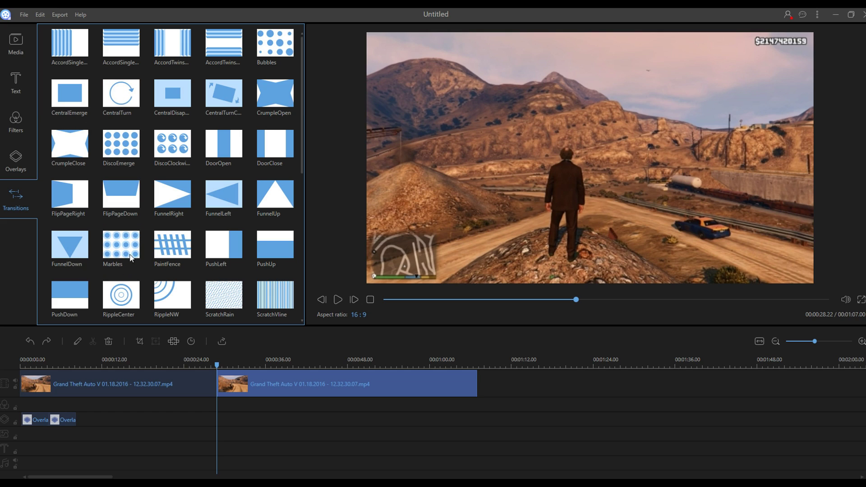
# Browse the transitions library and preview the DiscoEmerge transition.
pyautogui.scroll(-1, 172, 166)
pyautogui.scroll(-5, 173, 166)
pyautogui.scroll(7, 172, 167)
pyautogui.click(125, 154)
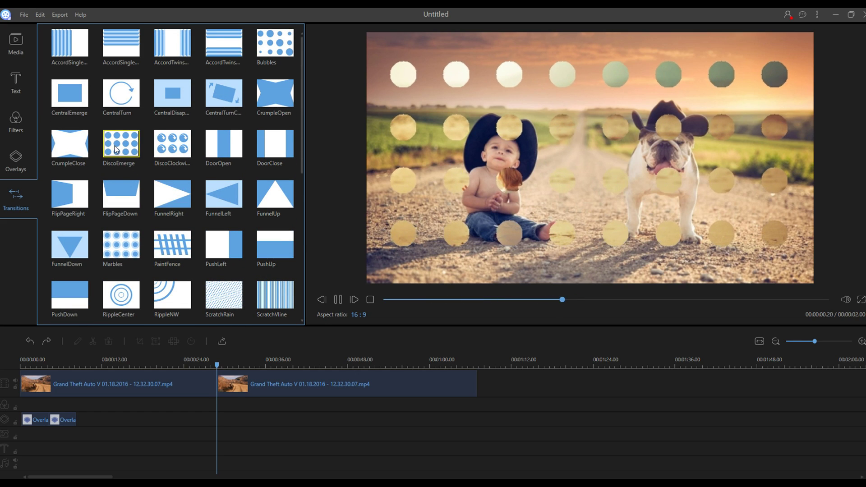
# Place the DiscoEmerge transition between the two gameplay parts and preview it around 00:00:26.
pyautogui.moveTo(125, 155)
pyautogui.mouseDown()
pyautogui.moveTo(197, 396)
pyautogui.moveTo(207, 384)
pyautogui.mouseUp()
pyautogui.click(199, 363)
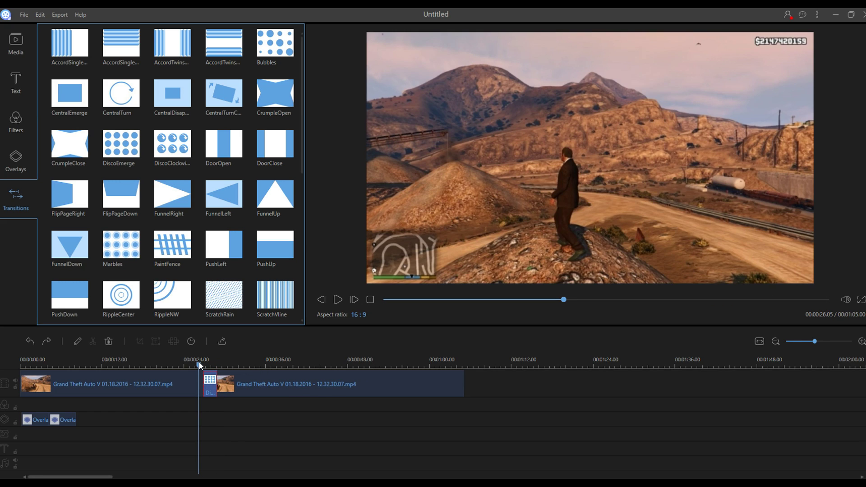
pyautogui.click(338, 300)
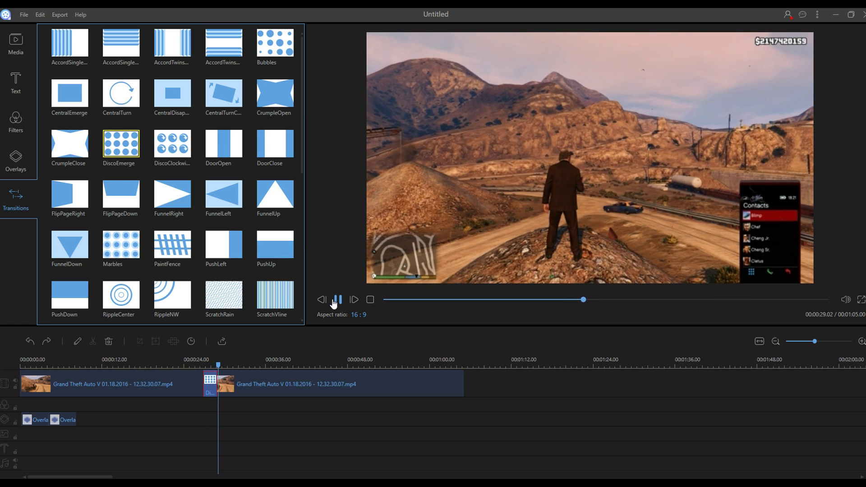
# Open the DiscoEmerge transition's settings, confirm them with OK, and reselect the transition.
pyautogui.click(210, 381)
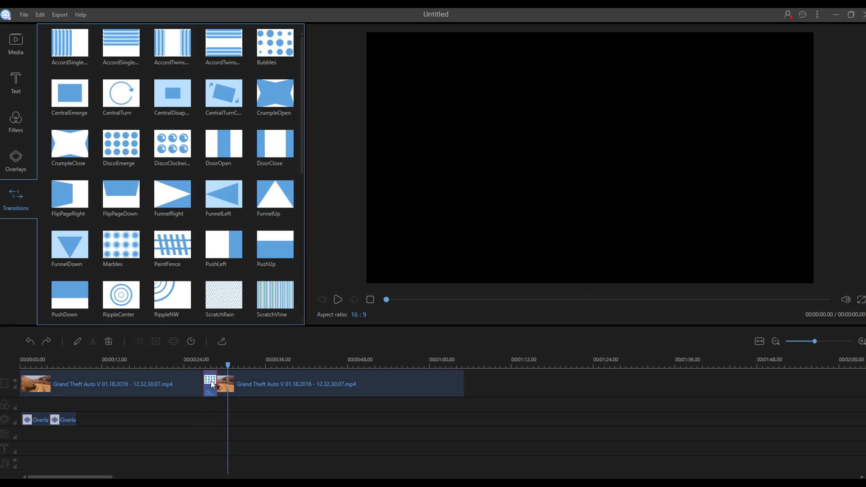
pyautogui.doubleClick(210, 381)
pyautogui.click(270, 320)
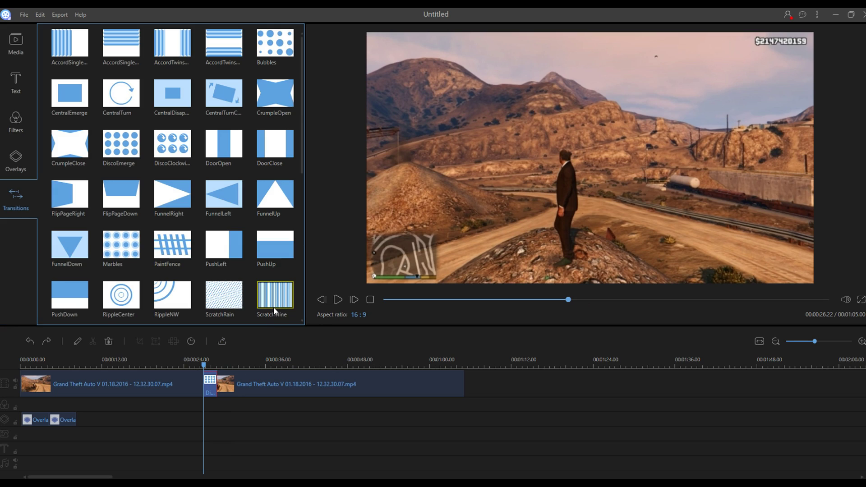
pyautogui.click(217, 377)
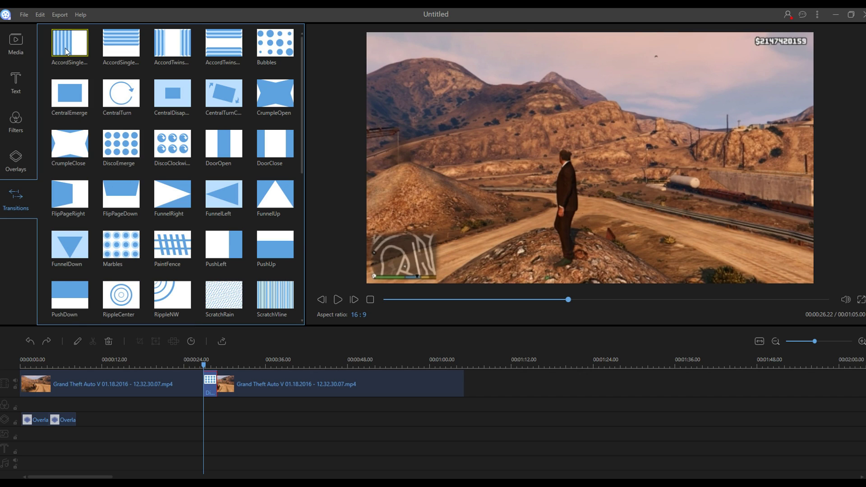
# Cycle through the Media, Text, Filters, Overlays and Transitions libraries, ending on Media.
pyautogui.click(24, 38)
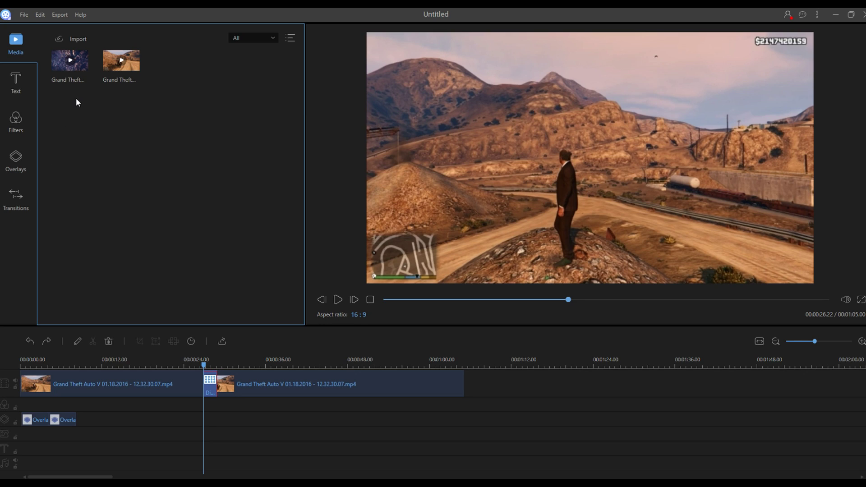
pyautogui.click(15, 90)
pyautogui.click(16, 120)
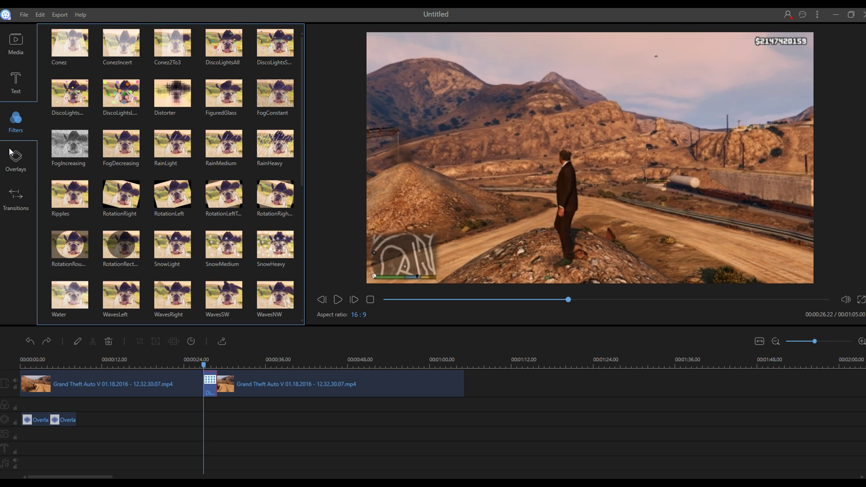
pyautogui.click(16, 158)
pyautogui.click(18, 187)
pyautogui.click(16, 45)
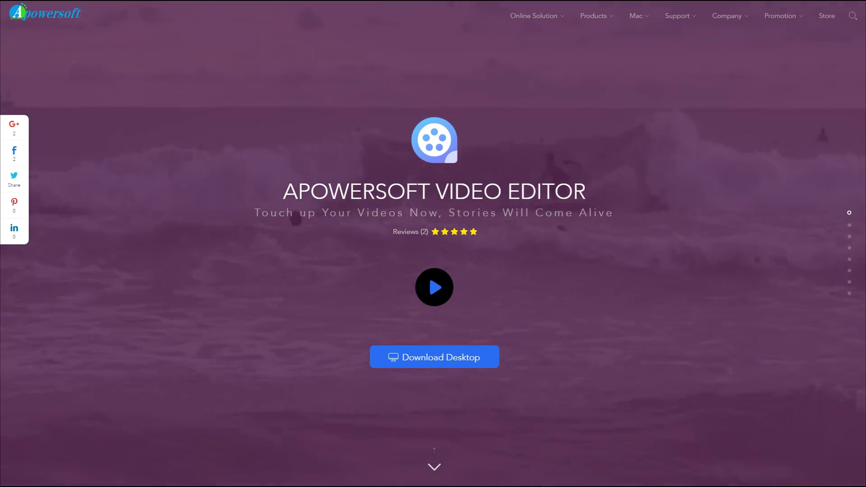
# Scroll the product page down to the "Create Virtually Any Eye-catching Video" section.
pyautogui.scroll(-6, 433, 243)
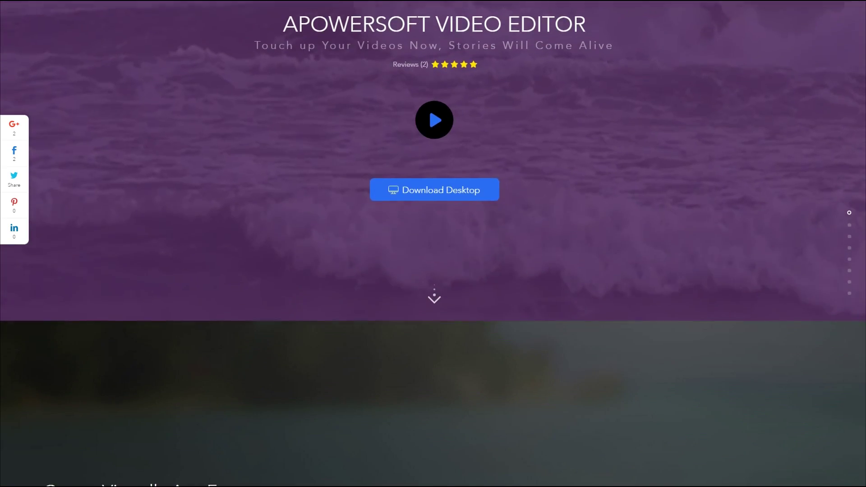
pyautogui.scroll(-4, 433, 243)
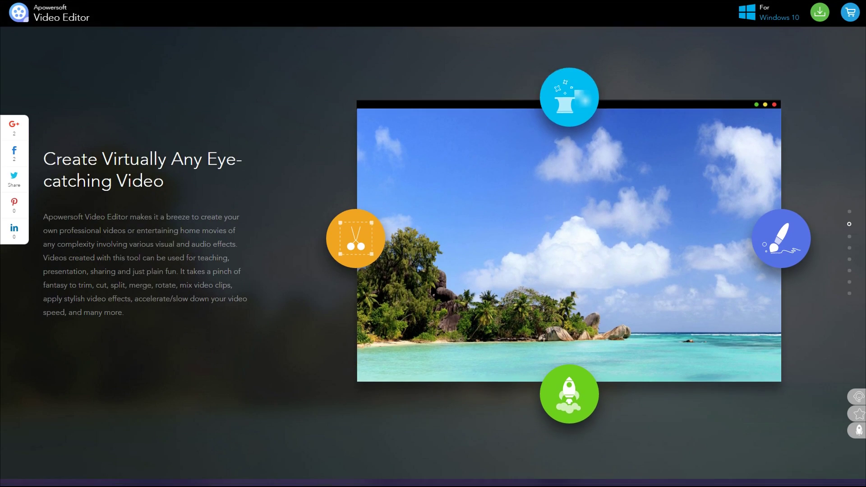